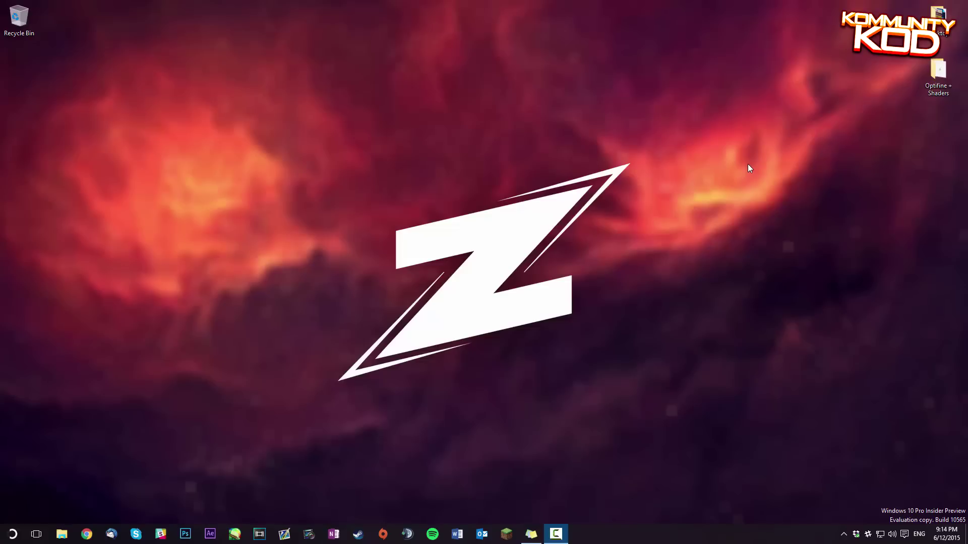
Step: Open the Optifine + Shaders desktop folder, and open the .minecraft folder in a separate window through %appdata%
{"action": "double_click", "coordinate": [938, 73]}
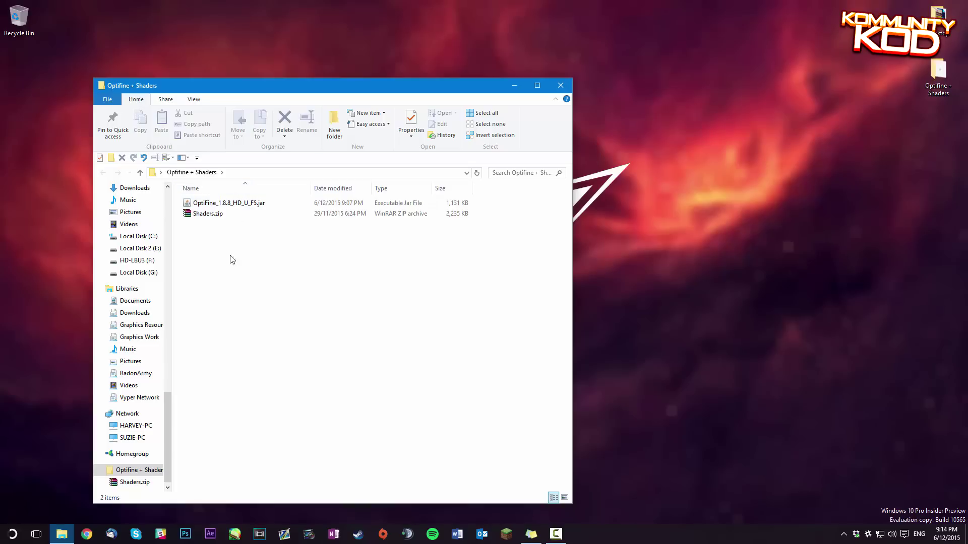
{"action": "left_click", "coordinate": [6, 538]}
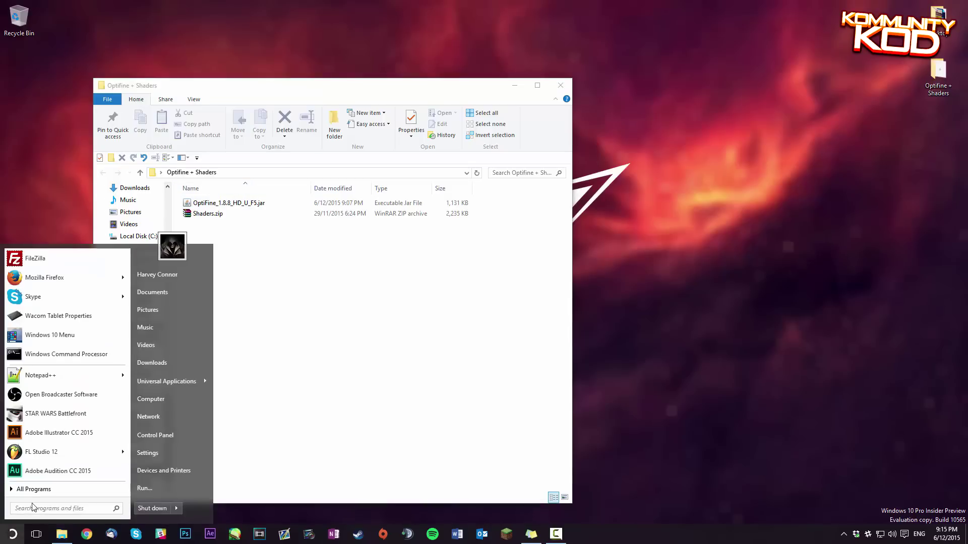
{"action": "type", "text": "%a"}
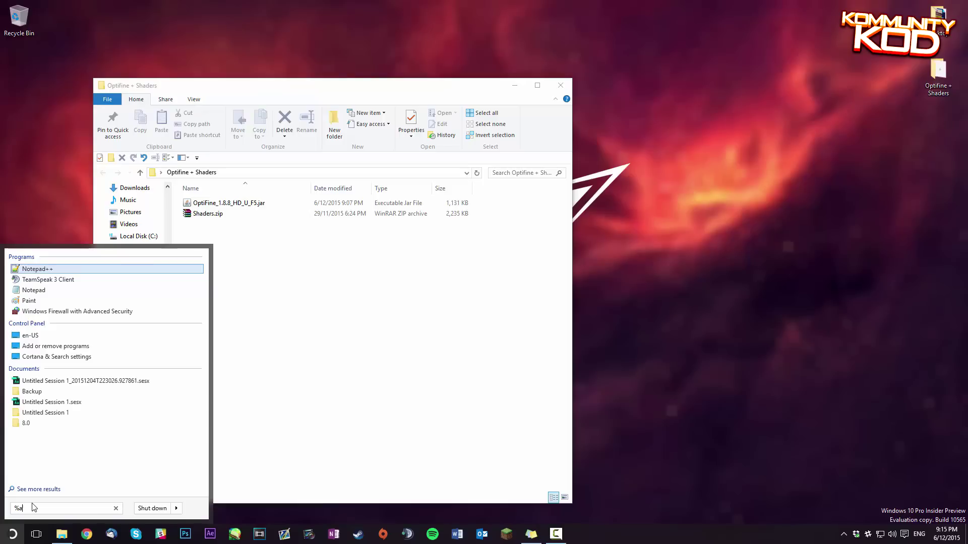
{"action": "type", "text": "ppdata%"}
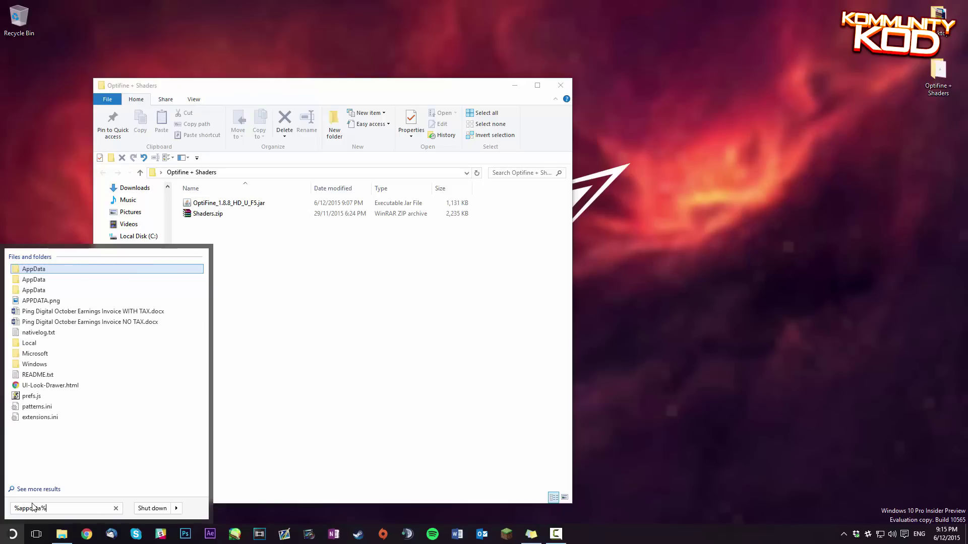
{"action": "key", "text": "Return"}
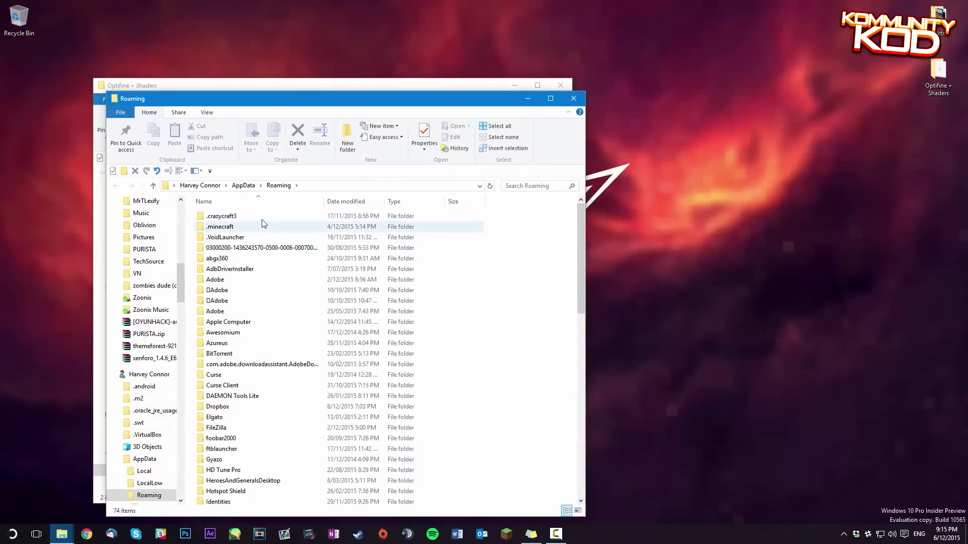
{"action": "double_click", "coordinate": [251, 227]}
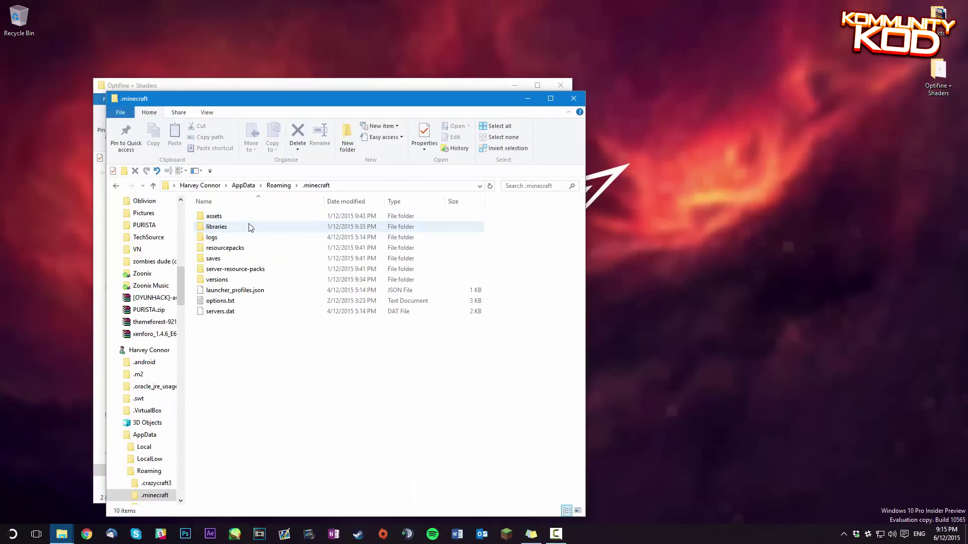
{"action": "left_click_drag", "start_coordinate": [331, 92], "coordinate": [452, 40]}
Step: Copy all files and folders inside the .minecraft folder
{"action": "left_click_drag", "start_coordinate": [382, 351], "coordinate": [382, 175]}
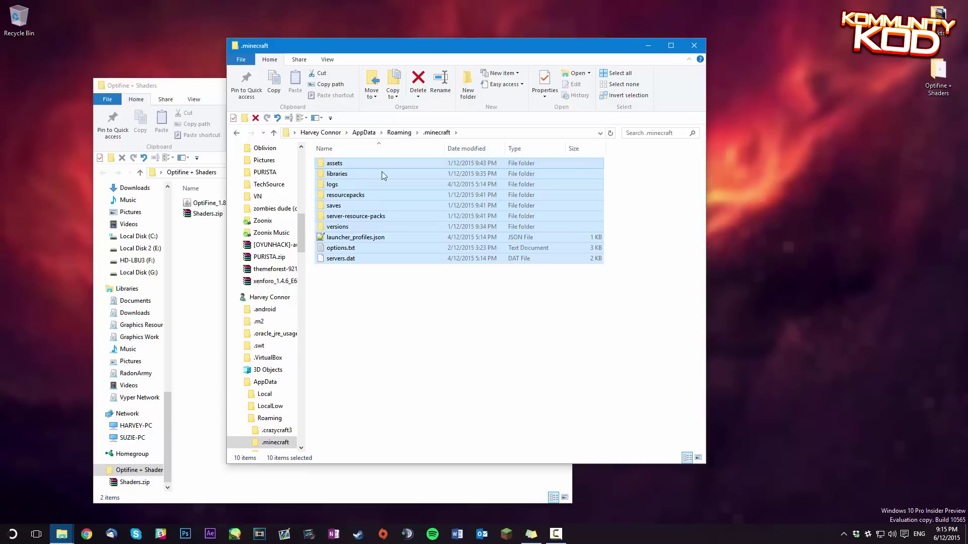
{"action": "right_click", "coordinate": [406, 204]}
{"action": "left_click", "coordinate": [428, 374]}
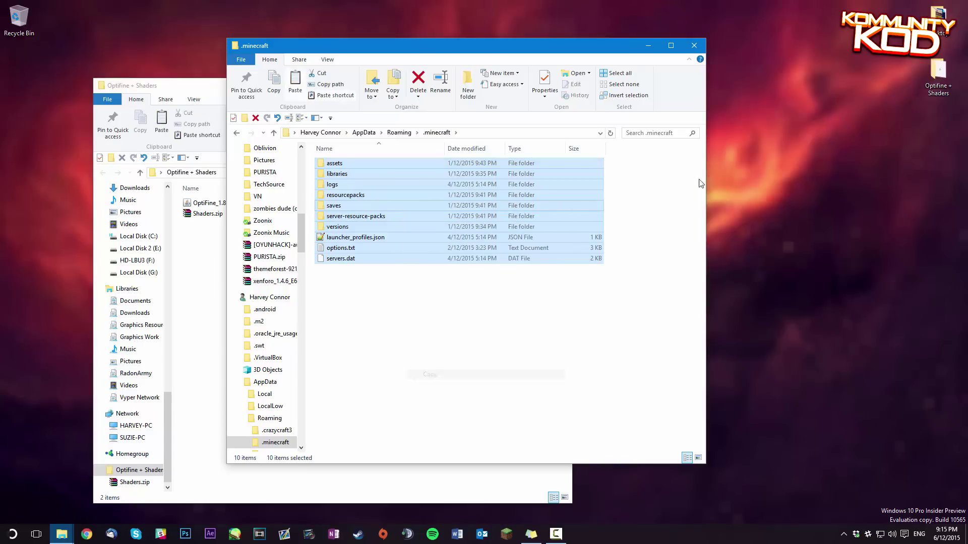
Step: Create a new folder on the desktop named "minecraft backup"
{"action": "right_click", "coordinate": [807, 194]}
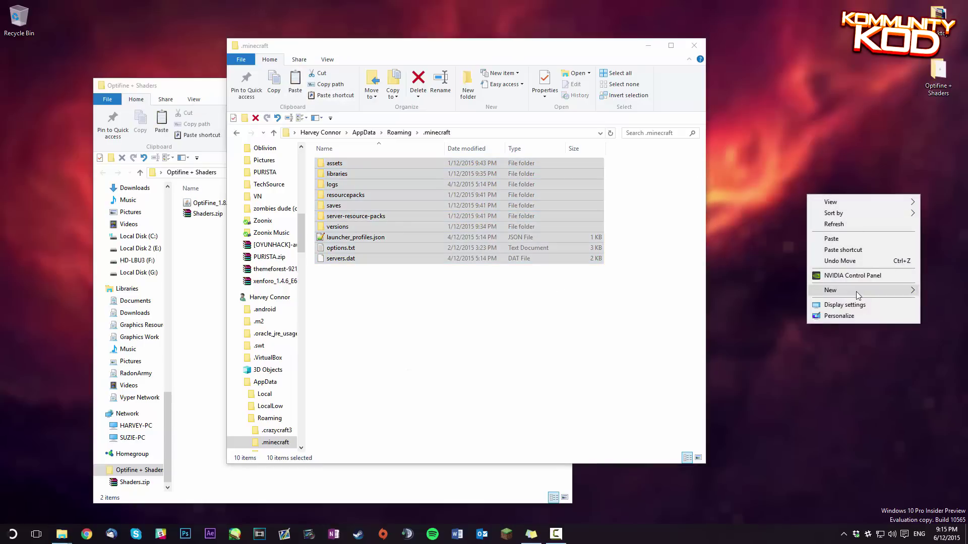
{"action": "mouse_move", "coordinate": [857, 295]}
{"action": "left_click", "coordinate": [726, 290]}
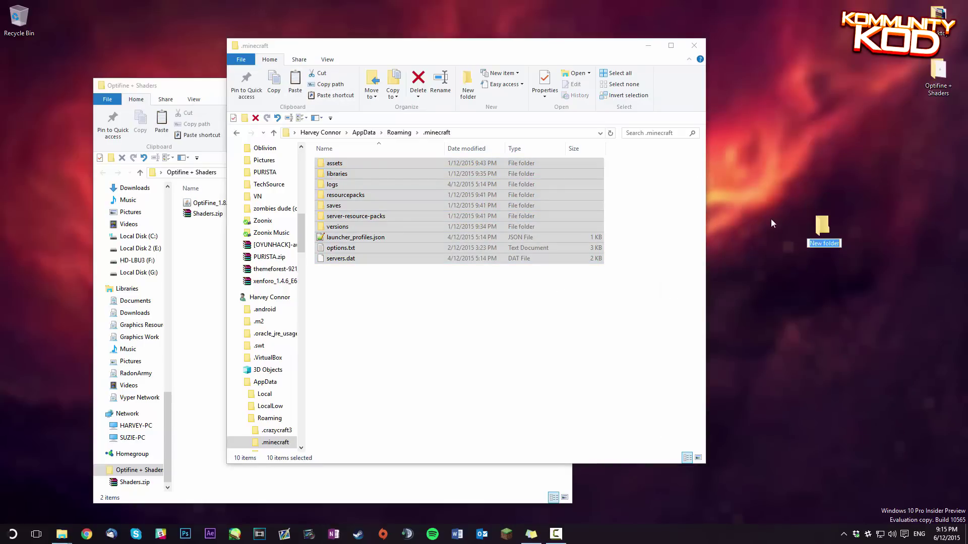
{"action": "type", "text": "minecraft backup"}
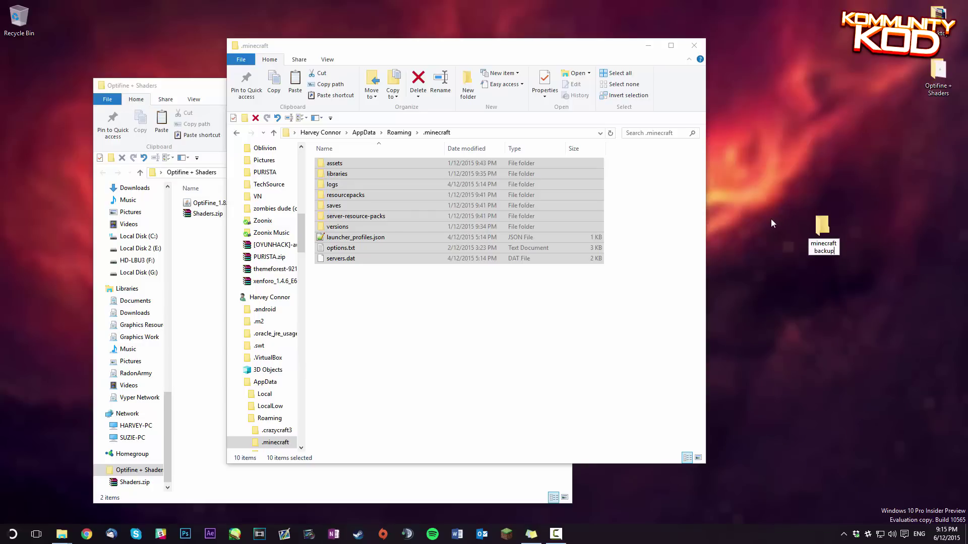
{"action": "key", "text": "Return"}
Step: Paste the copied .minecraft contents into the minecraft backup folder and close that folder's window
{"action": "double_click", "coordinate": [823, 226]}
{"action": "right_click", "coordinate": [384, 228]}
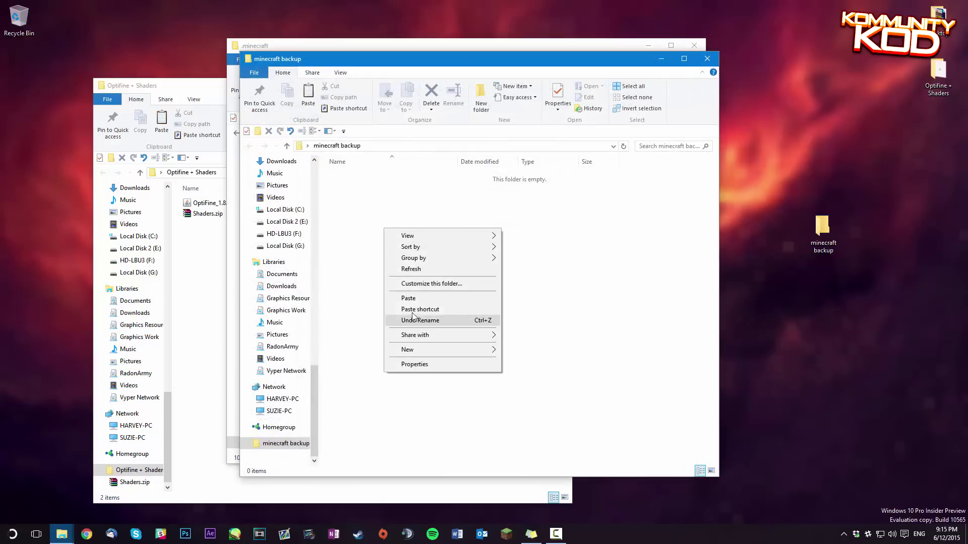
{"action": "left_click", "coordinate": [420, 300]}
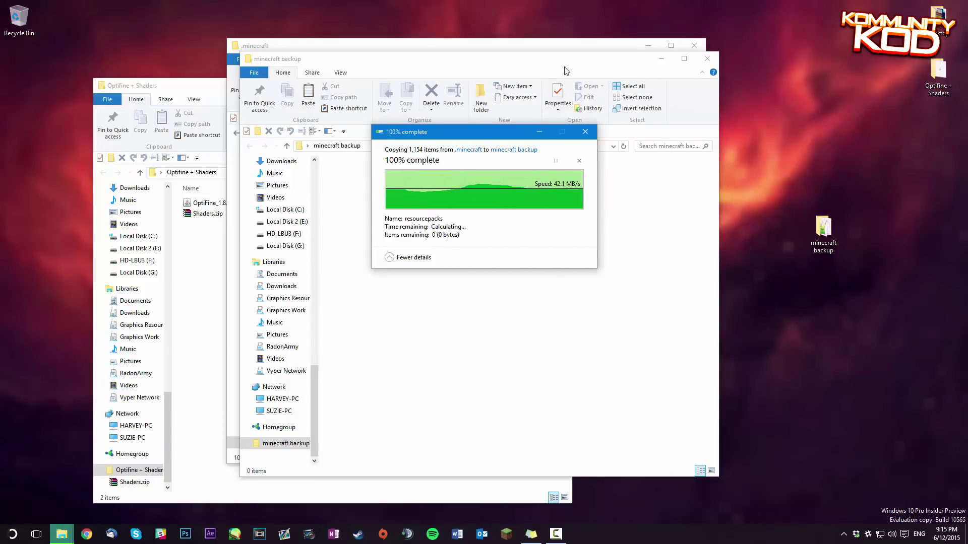
{"action": "left_click", "coordinate": [709, 60]}
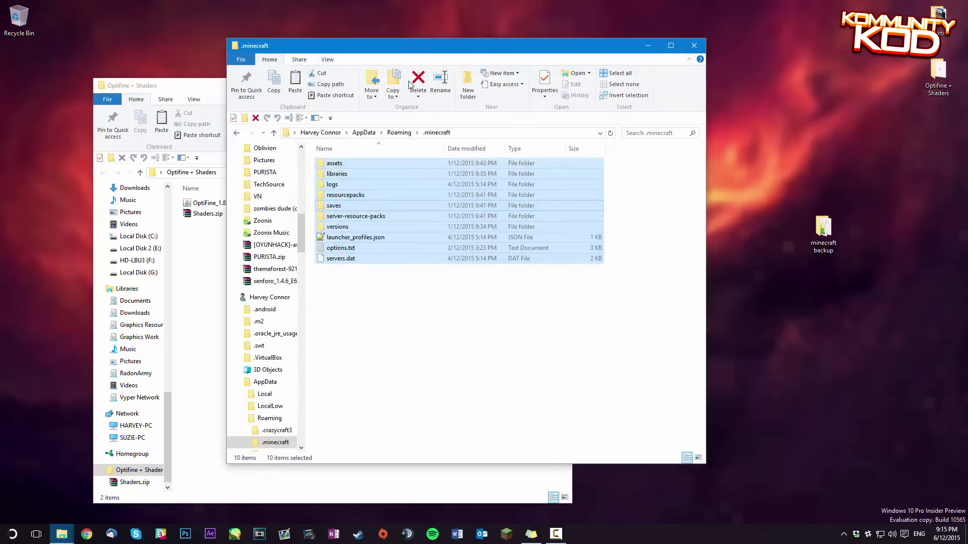
{"action": "left_click", "coordinate": [412, 296]}
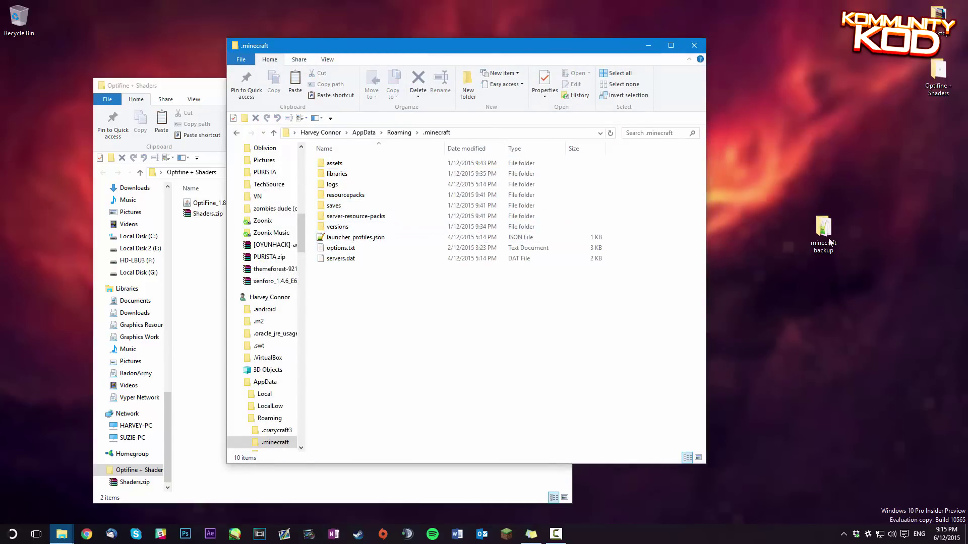
Step: Place the minecraft backup folder below Optifine + Shaders on the desktop and arrange the two folder windows side by side
{"action": "left_click_drag", "start_coordinate": [823, 231], "coordinate": [938, 126]}
{"action": "left_click", "coordinate": [886, 171]}
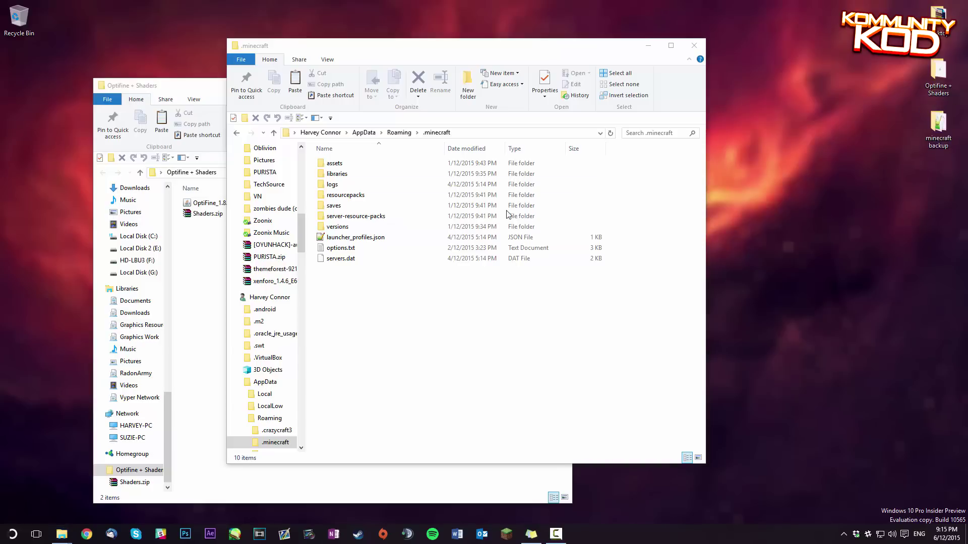
{"action": "left_click_drag", "start_coordinate": [407, 52], "coordinate": [563, 43]}
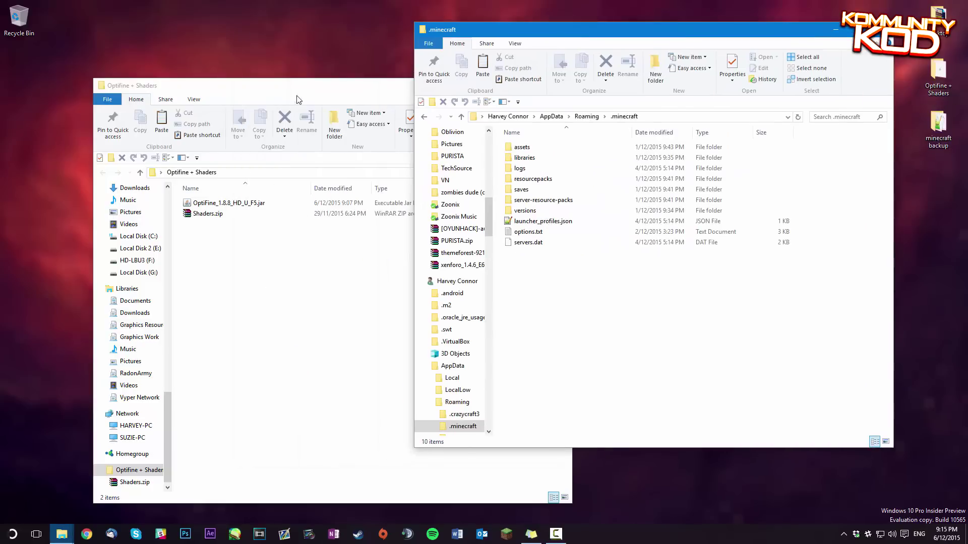
{"action": "left_click_drag", "start_coordinate": [304, 89], "coordinate": [242, 44]}
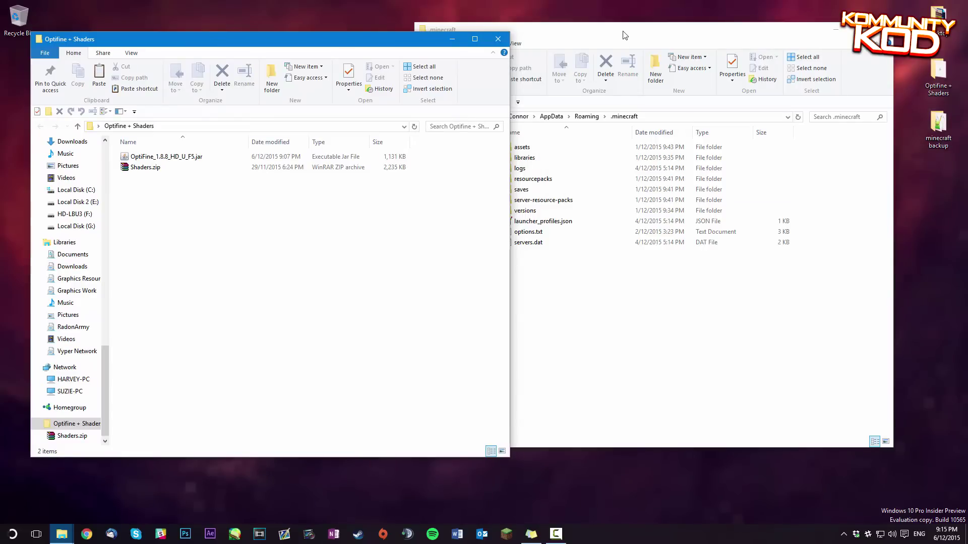
Step: Delete all files and folders inside the .minecraft folder
{"action": "left_click", "coordinate": [618, 349]}
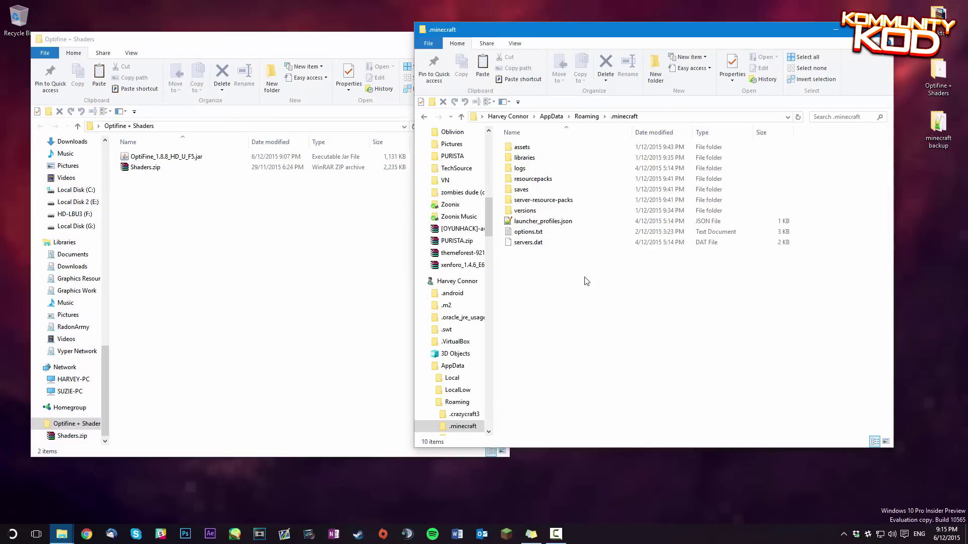
{"action": "left_click_drag", "start_coordinate": [565, 301], "coordinate": [680, 138]}
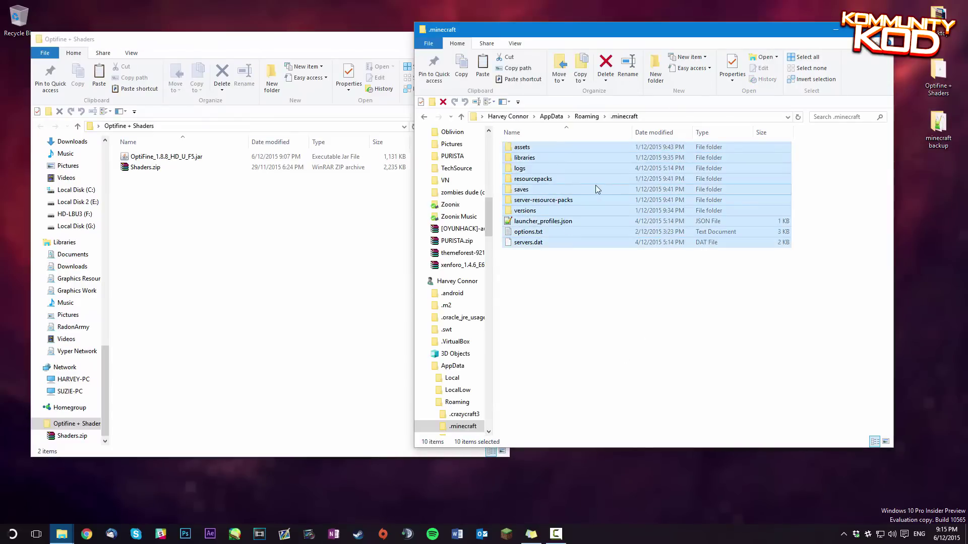
{"action": "key", "text": "Delete"}
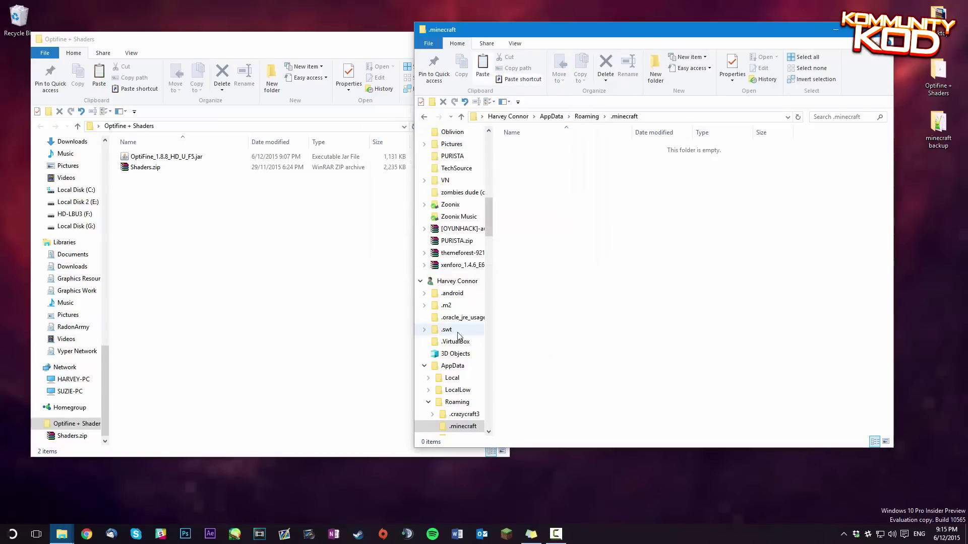
Step: Run Minecraft once from its launcher to regenerate the .minecraft files, and close the game at the title screen
{"action": "left_click", "coordinate": [507, 534]}
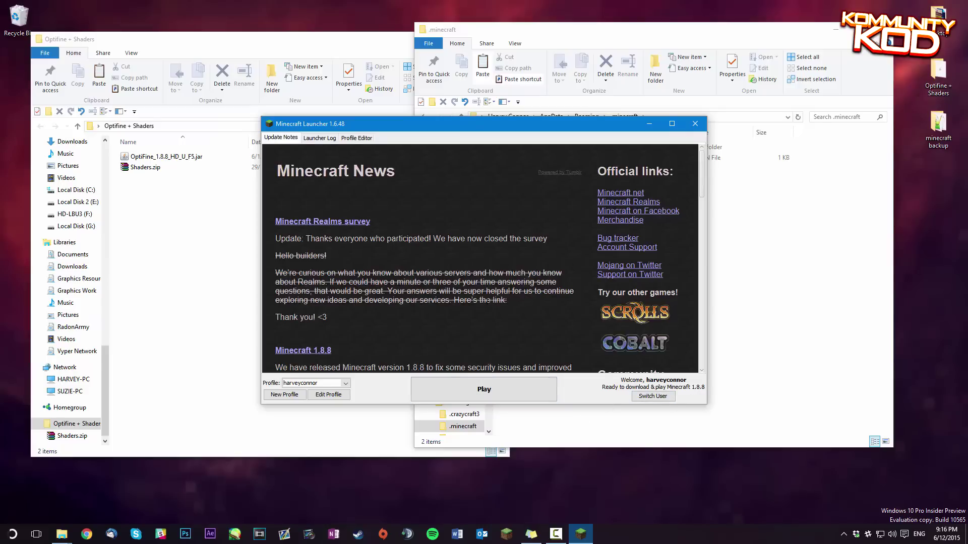
{"action": "left_click", "coordinate": [480, 382]}
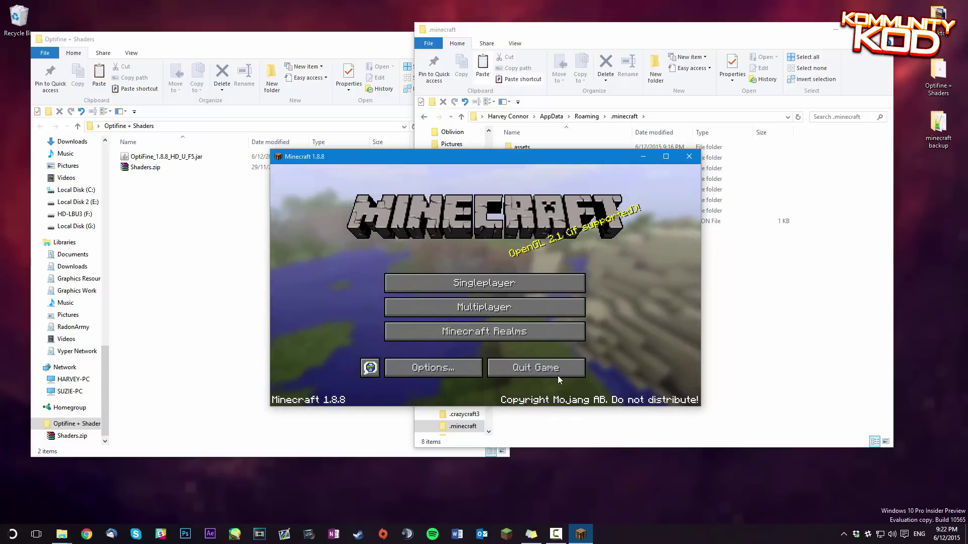
{"action": "left_click", "coordinate": [496, 92]}
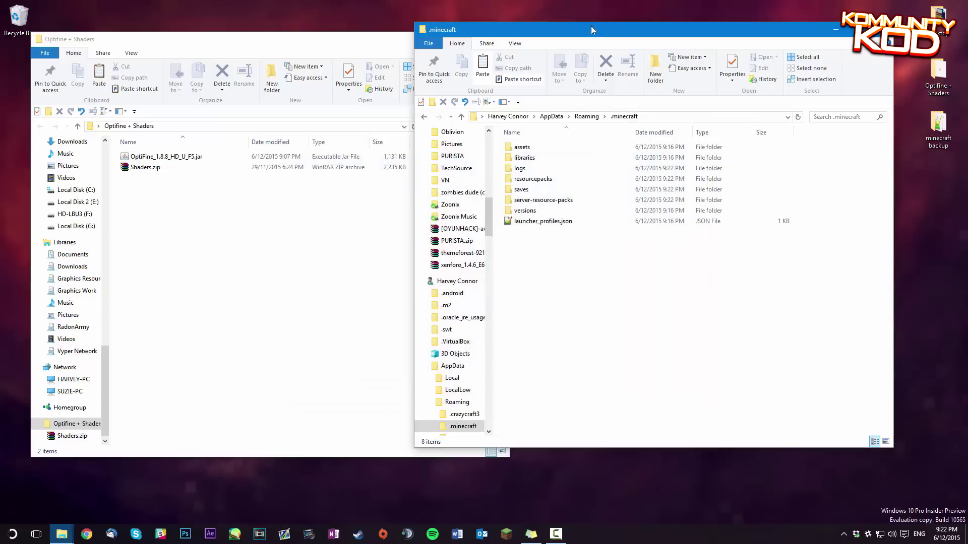
{"action": "left_click_drag", "start_coordinate": [594, 35], "coordinate": [652, 30]}
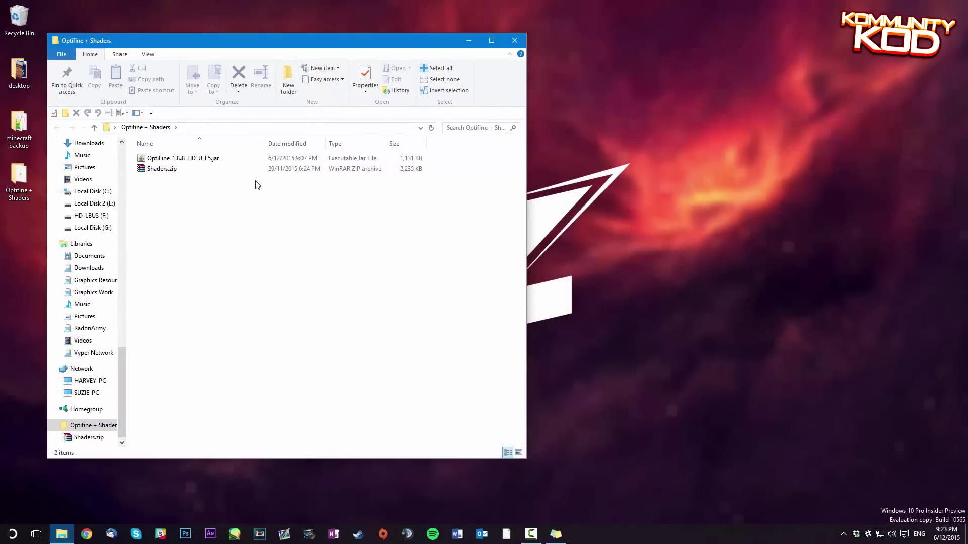
Step: Install OptiFine by running OptiFine_1.8.8_HD_U_F5.jar from the Optifine + Shaders folder
{"action": "double_click", "coordinate": [234, 160]}
{"action": "left_click", "coordinate": [448, 307]}
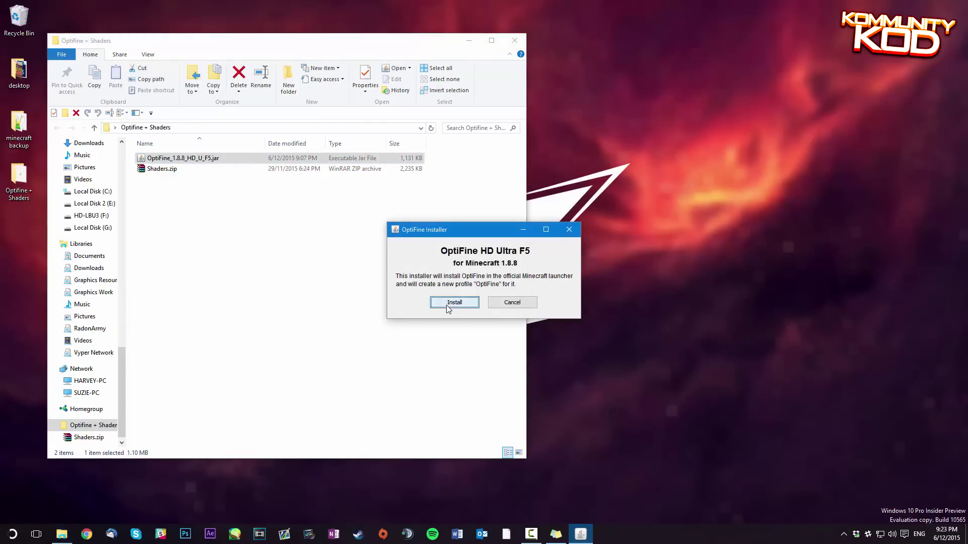
{"action": "left_click", "coordinate": [485, 279]}
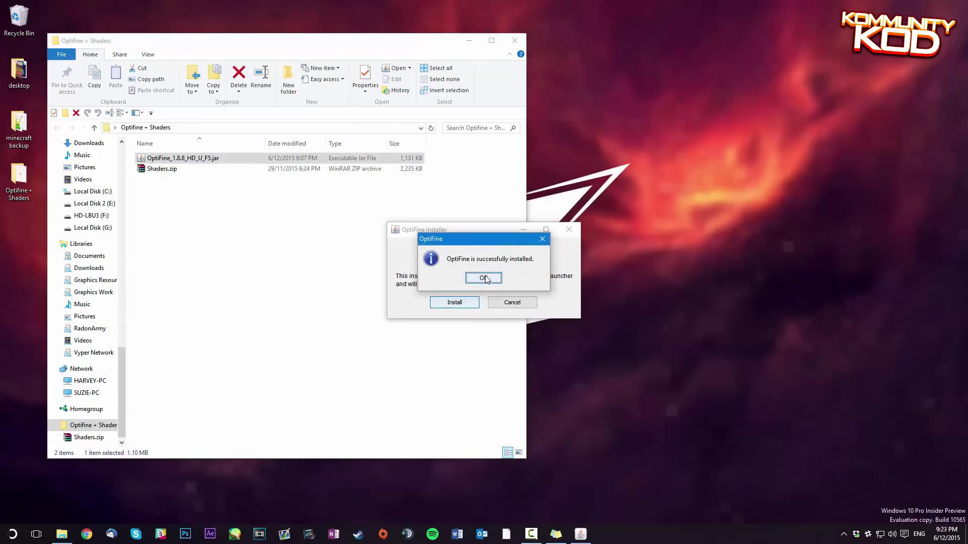
{"action": "left_click", "coordinate": [484, 280]}
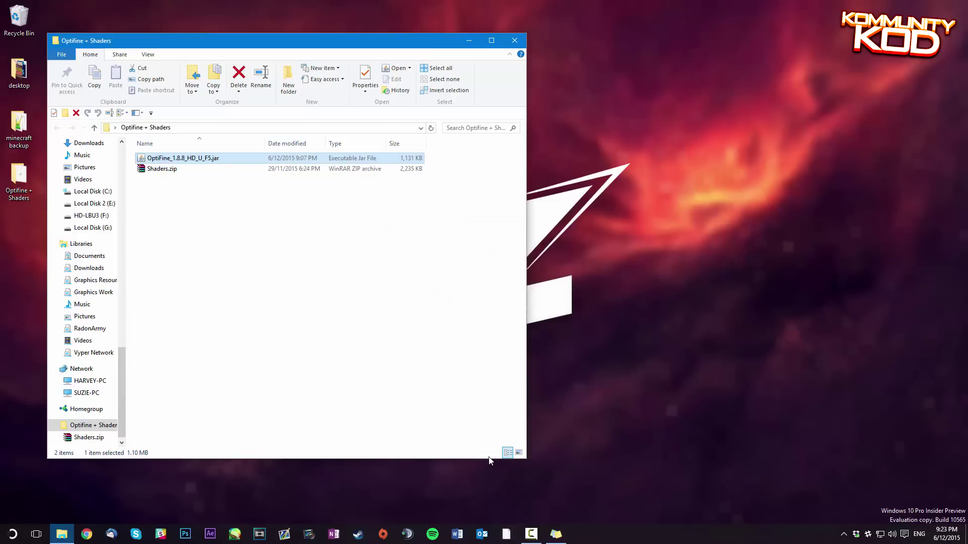
Step: Start Minecraft from the launcher with the OptiFine profile selected
{"action": "left_click", "coordinate": [506, 534]}
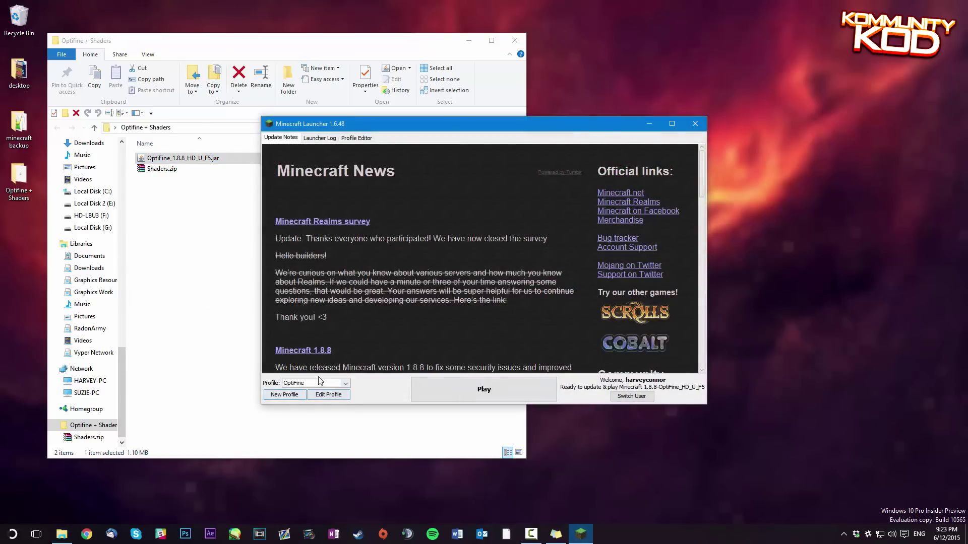
{"action": "left_click", "coordinate": [323, 383]}
{"action": "left_click", "coordinate": [314, 393]}
{"action": "left_click", "coordinate": [513, 386]}
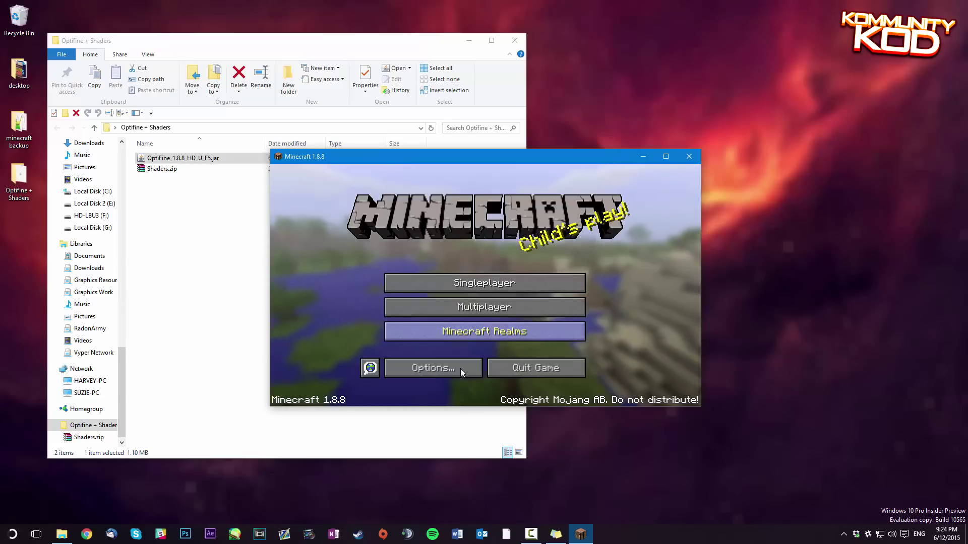
Step: Check the game's Video Settings for the OptiFine options and quit Minecraft
{"action": "left_click", "coordinate": [460, 370]}
{"action": "left_click", "coordinate": [425, 306]}
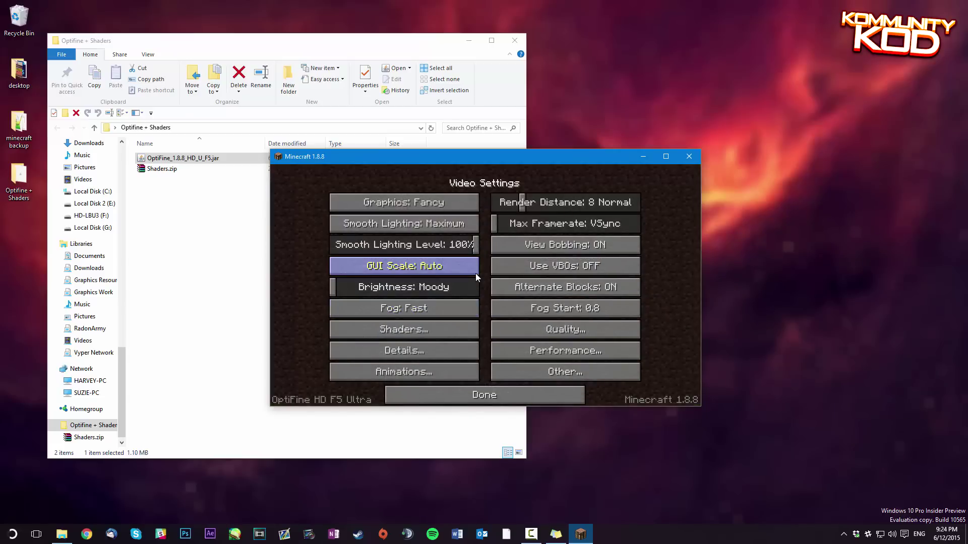
{"action": "left_click", "coordinate": [482, 395]}
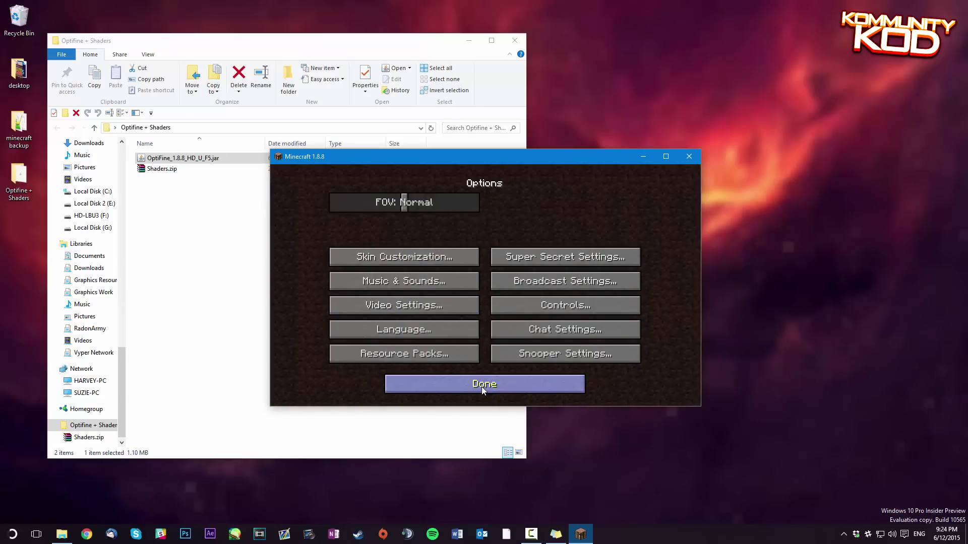
{"action": "left_click", "coordinate": [482, 386]}
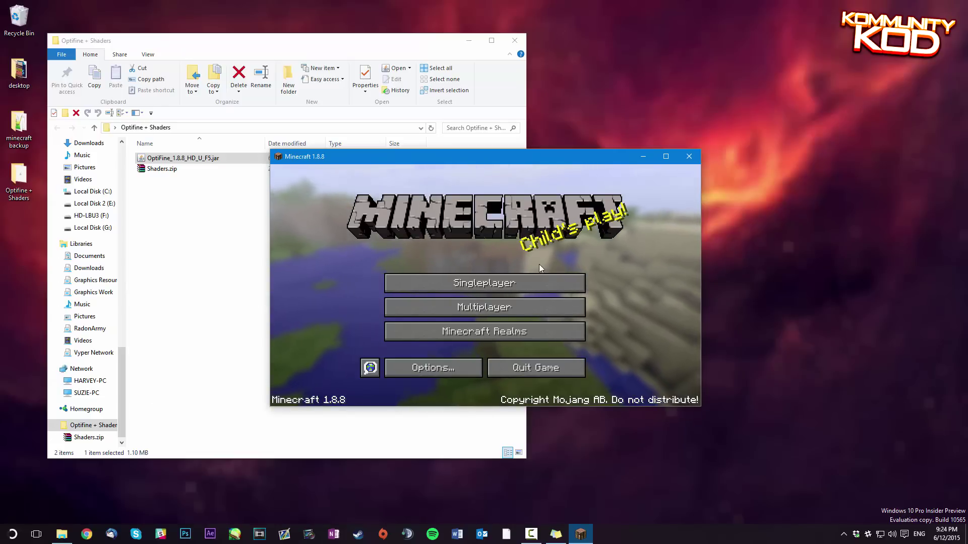
{"action": "left_click", "coordinate": [531, 370]}
Step: Open the shaderpacks folder inside .minecraft via %appdata% and place its window side by side with the Optifine + Shaders folder
{"action": "key", "text": "super"}
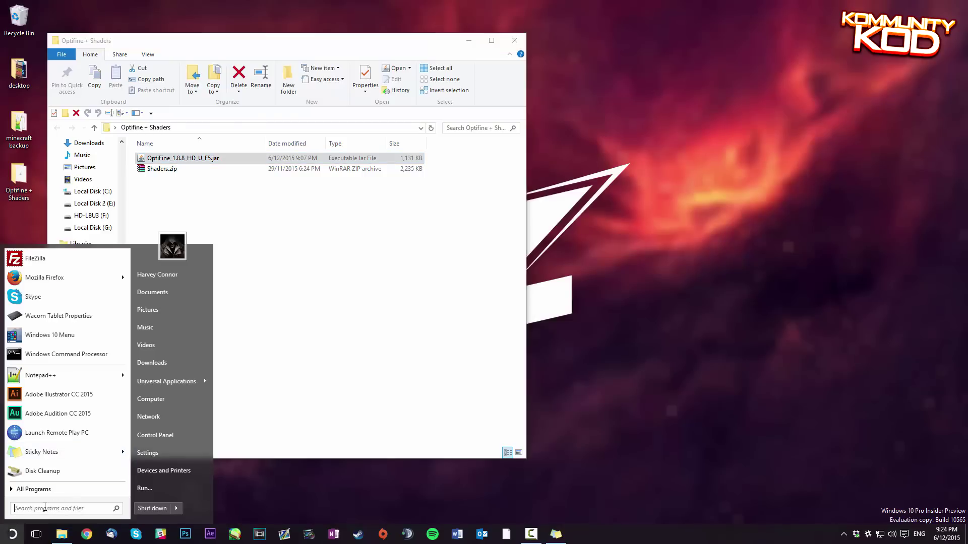
{"action": "type", "text": "%appdata"}
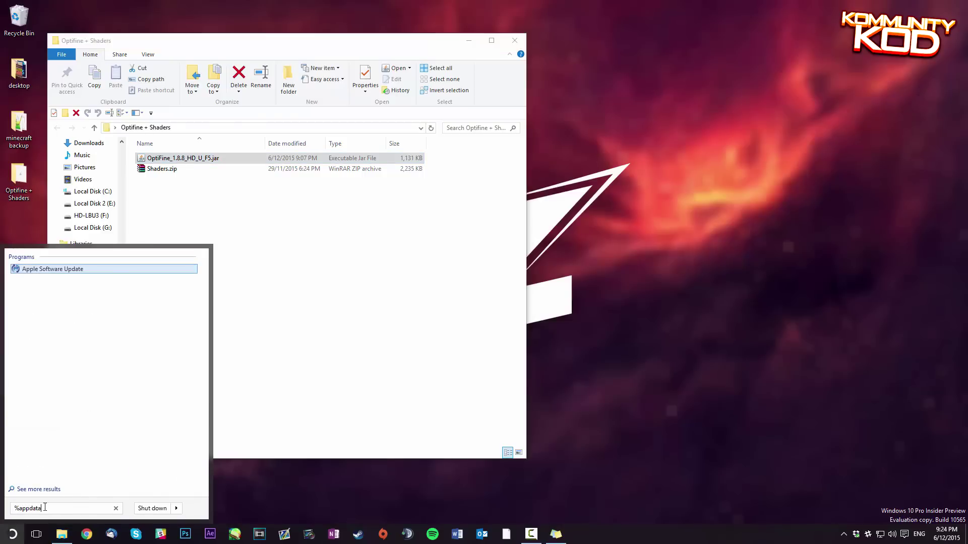
{"action": "type", "text": "%"}
{"action": "key", "text": "Return"}
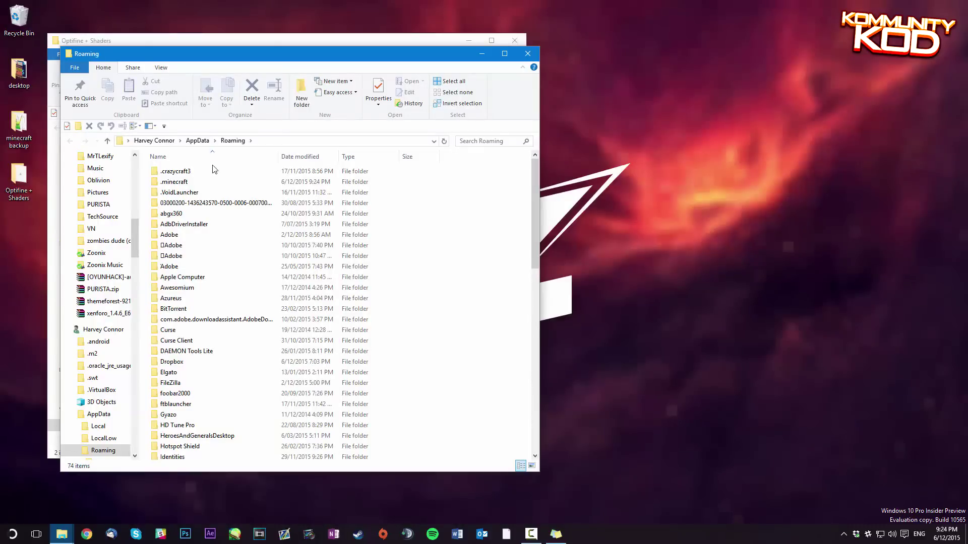
{"action": "double_click", "coordinate": [215, 182]}
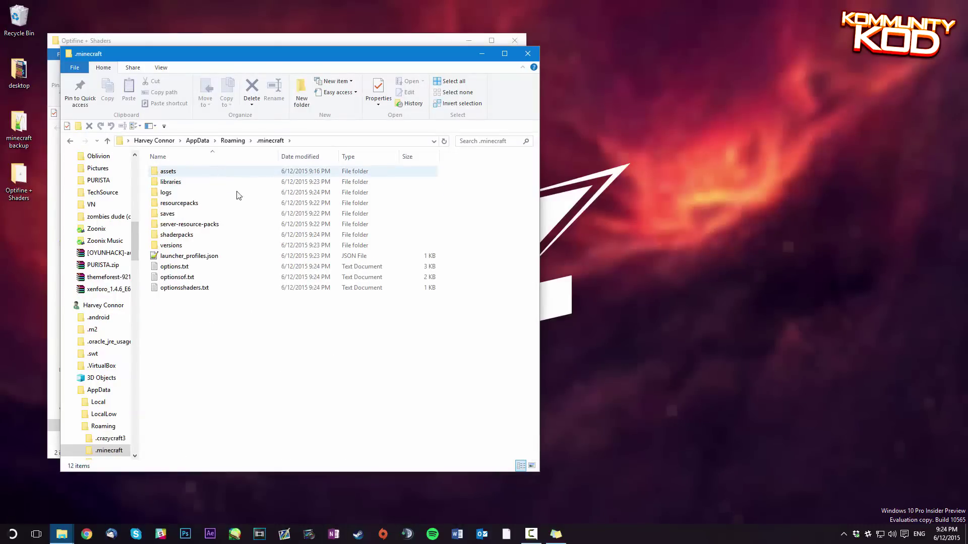
{"action": "double_click", "coordinate": [226, 235]}
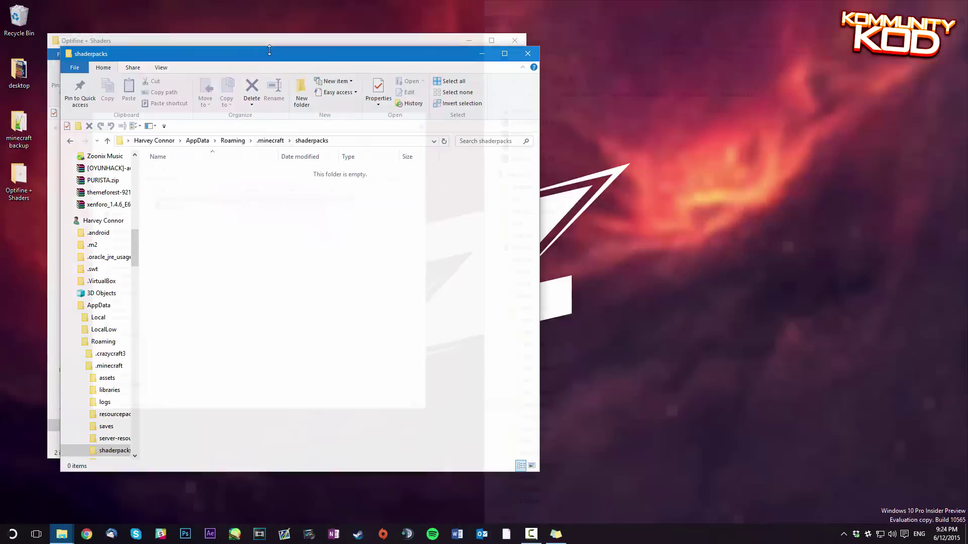
{"action": "key", "text": "super+Right"}
{"action": "left_click", "coordinate": [240, 249]}
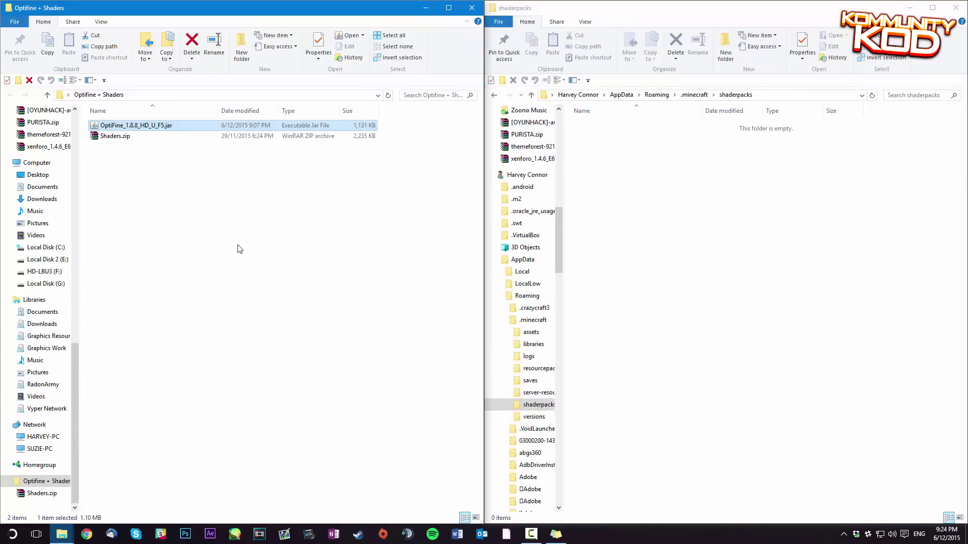
Step: Extract the shaderpacks folder from Shaders.zip into the .minecraft folder, and close the archive and both folder windows
{"action": "double_click", "coordinate": [147, 137]}
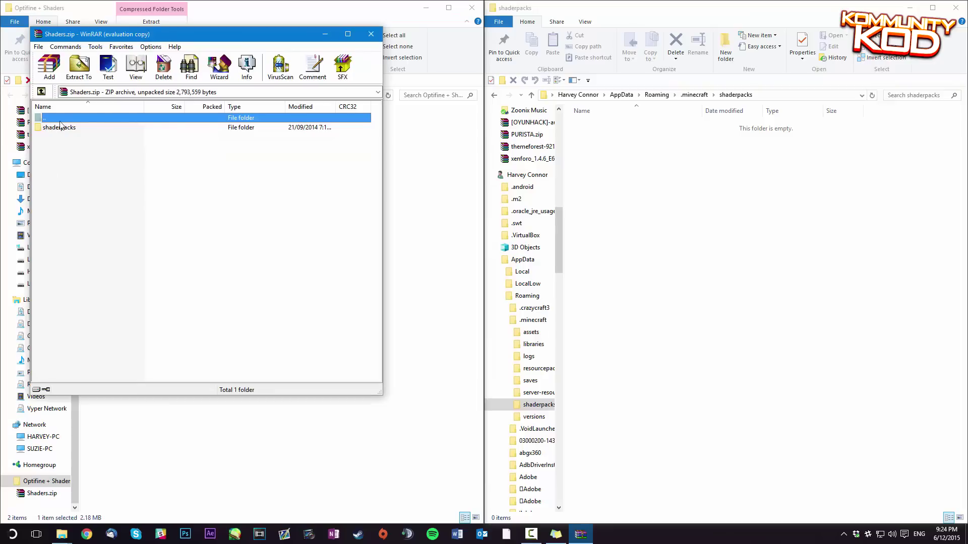
{"action": "left_click", "coordinate": [495, 95]}
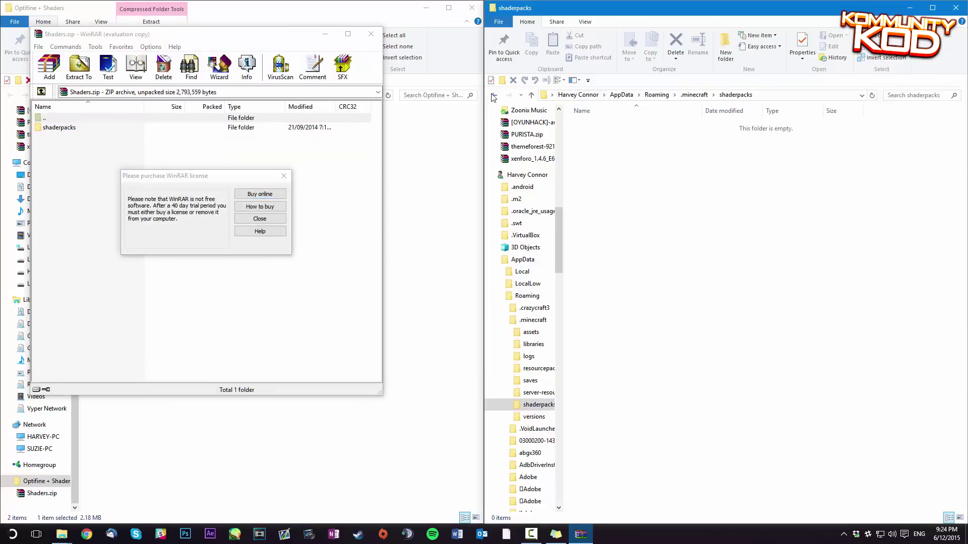
{"action": "left_click", "coordinate": [283, 176]}
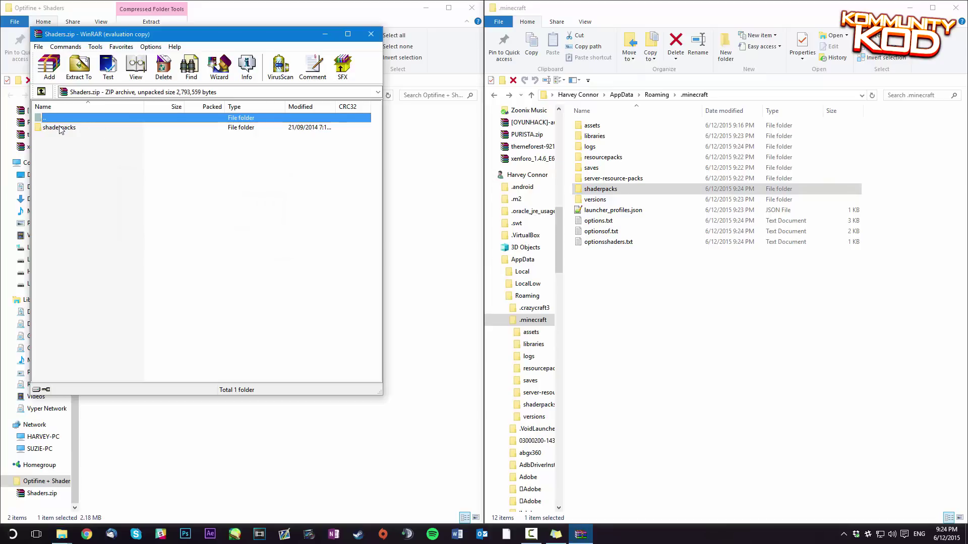
{"action": "left_click_drag", "start_coordinate": [59, 127], "coordinate": [630, 282]}
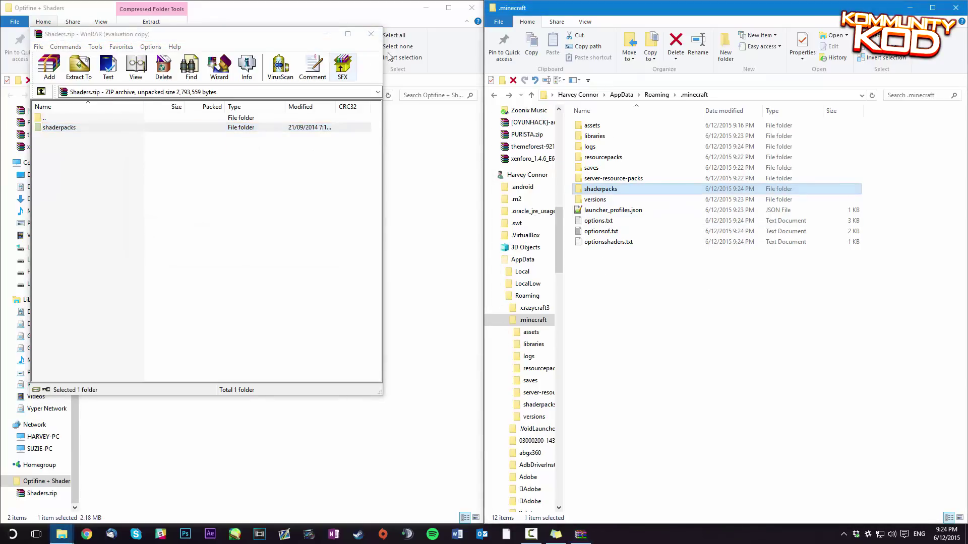
{"action": "left_click", "coordinate": [370, 34]}
{"action": "left_click", "coordinate": [472, 8]}
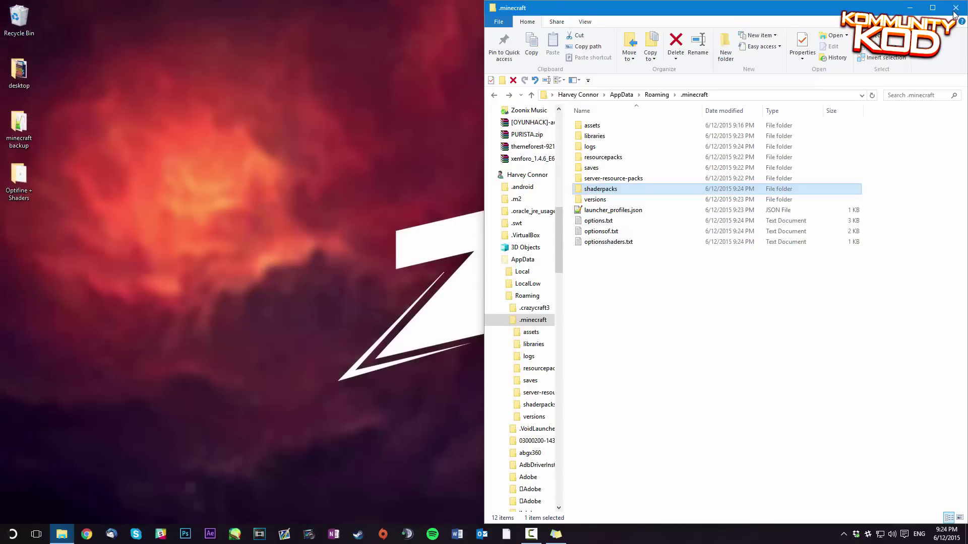
{"action": "left_click", "coordinate": [955, 7]}
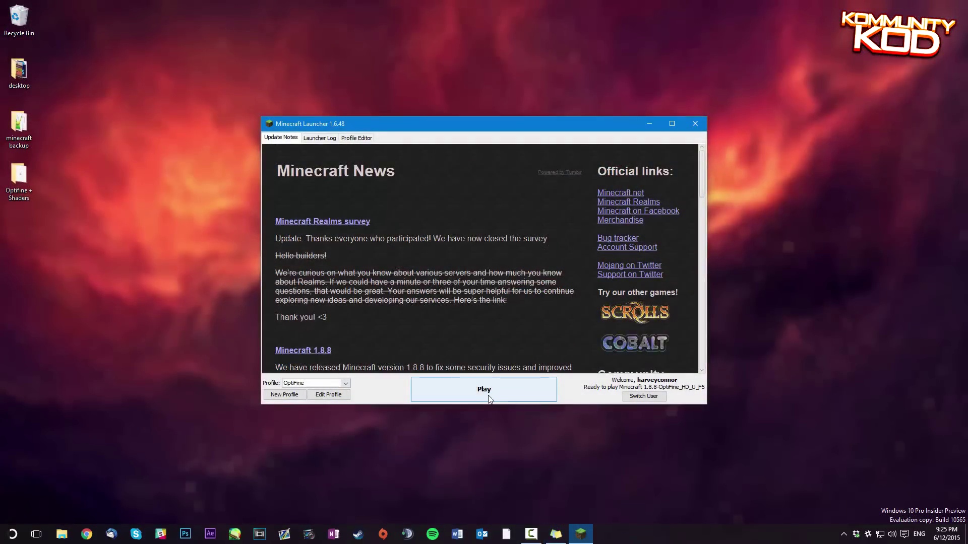
Step: Start Minecraft with the OptiFine profile and try to open the Shaders page of the Video Settings
{"action": "left_click", "coordinate": [484, 389]}
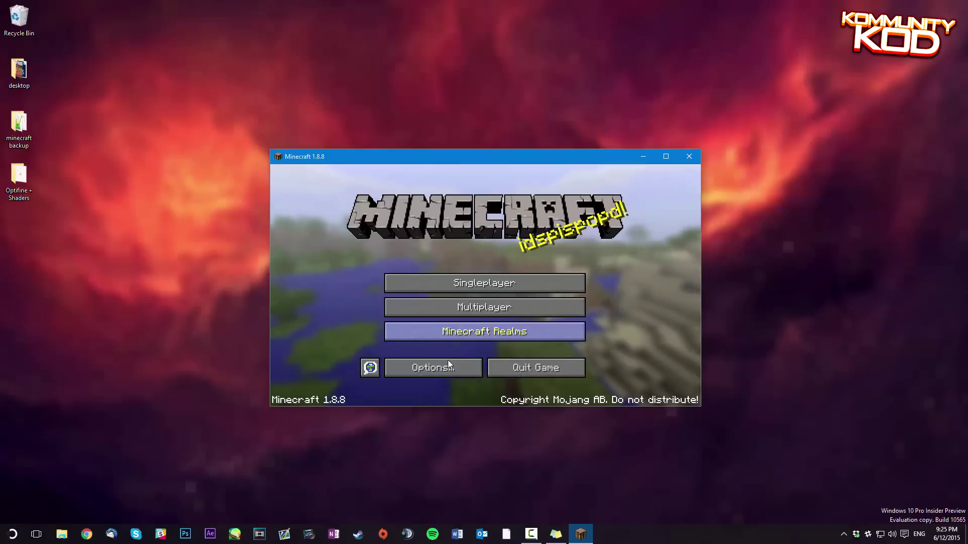
{"action": "left_click", "coordinate": [434, 370]}
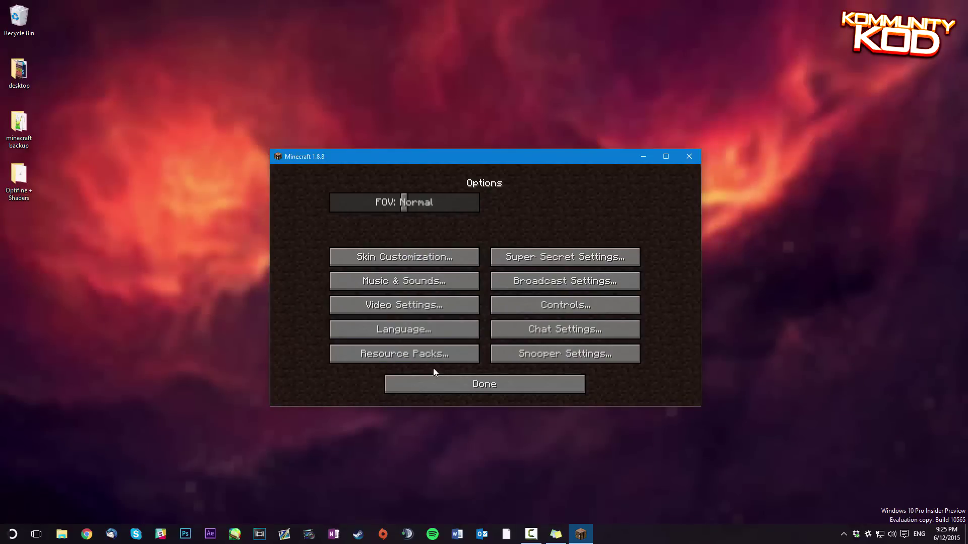
{"action": "left_click", "coordinate": [442, 305]}
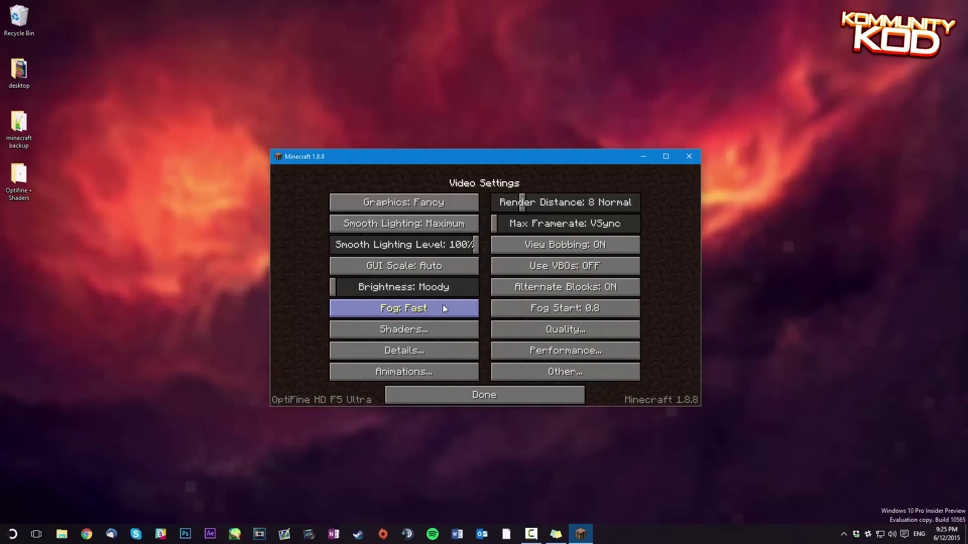
{"action": "left_click", "coordinate": [408, 325]}
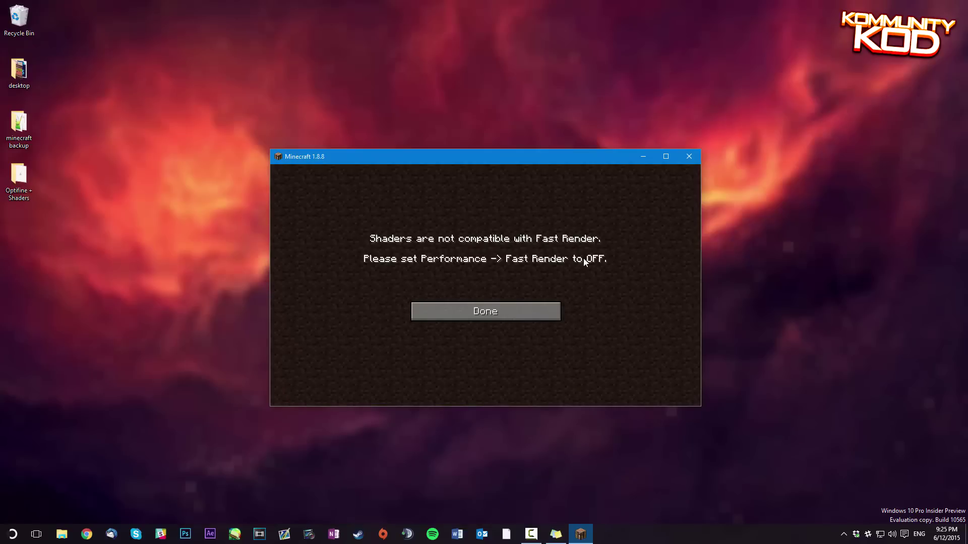
Step: Set Fast Render to OFF in the Performance Settings and return to the title screen
{"action": "left_click", "coordinate": [495, 309]}
{"action": "left_click", "coordinate": [559, 352]}
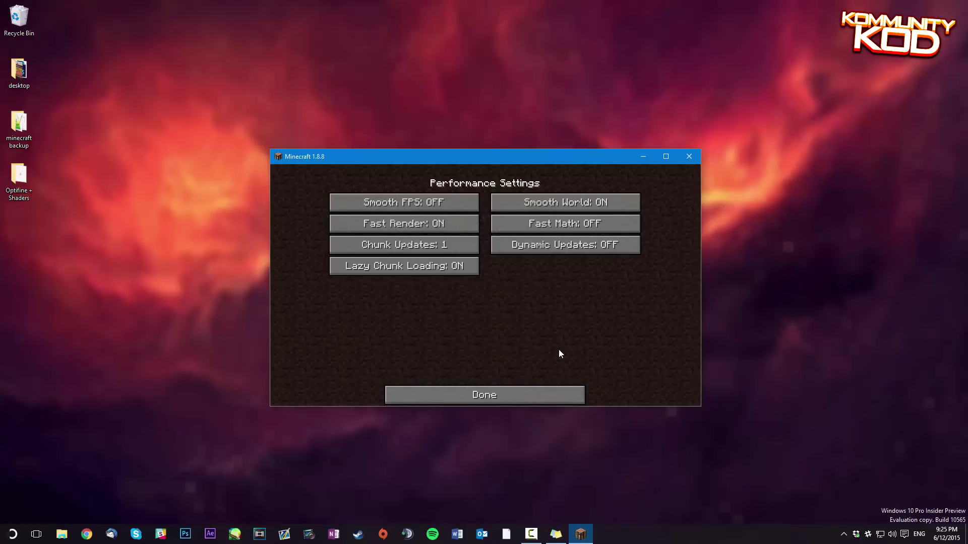
{"action": "left_click", "coordinate": [449, 228]}
{"action": "left_click", "coordinate": [489, 394]}
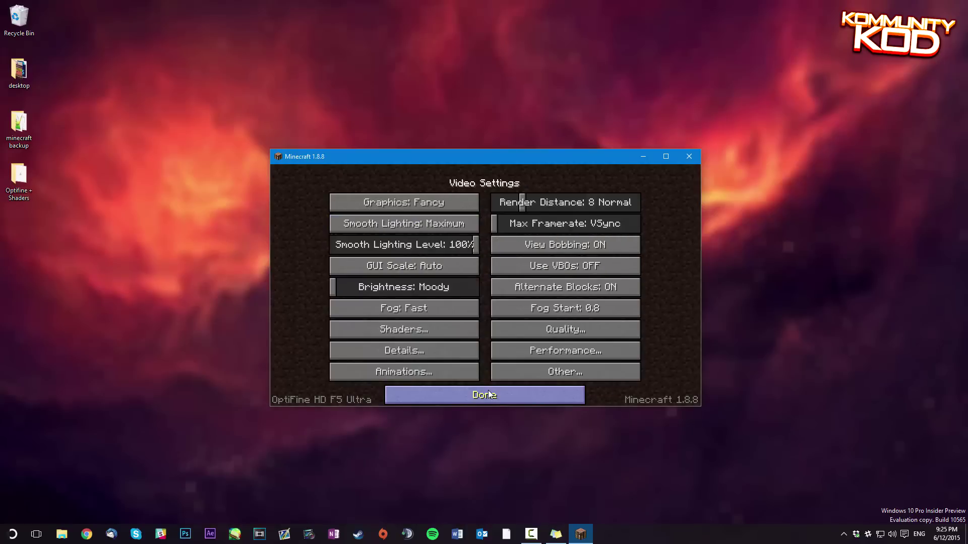
{"action": "left_click", "coordinate": [489, 395]}
{"action": "left_click", "coordinate": [496, 383]}
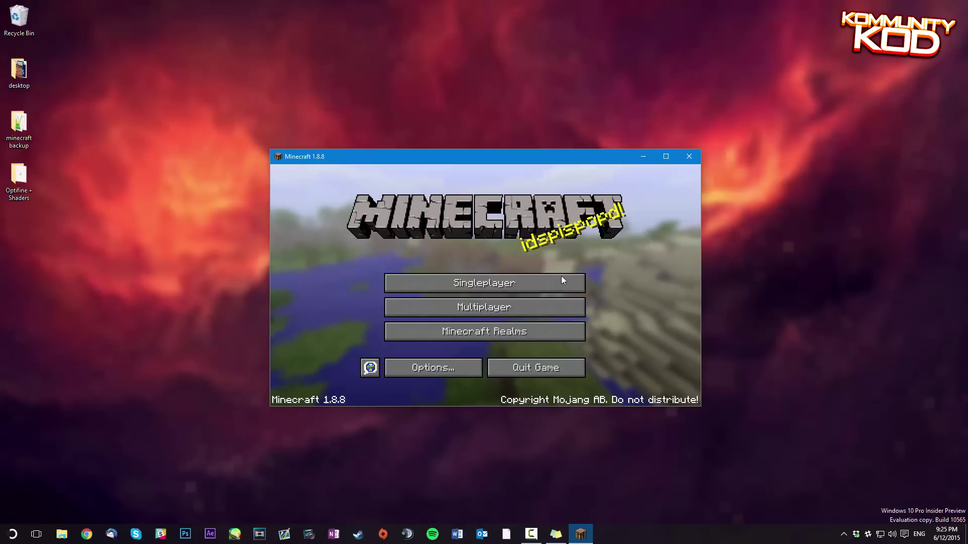
Step: Join a multiplayer server through Direct Connect and walk around its lobby
{"action": "left_click", "coordinate": [474, 307]}
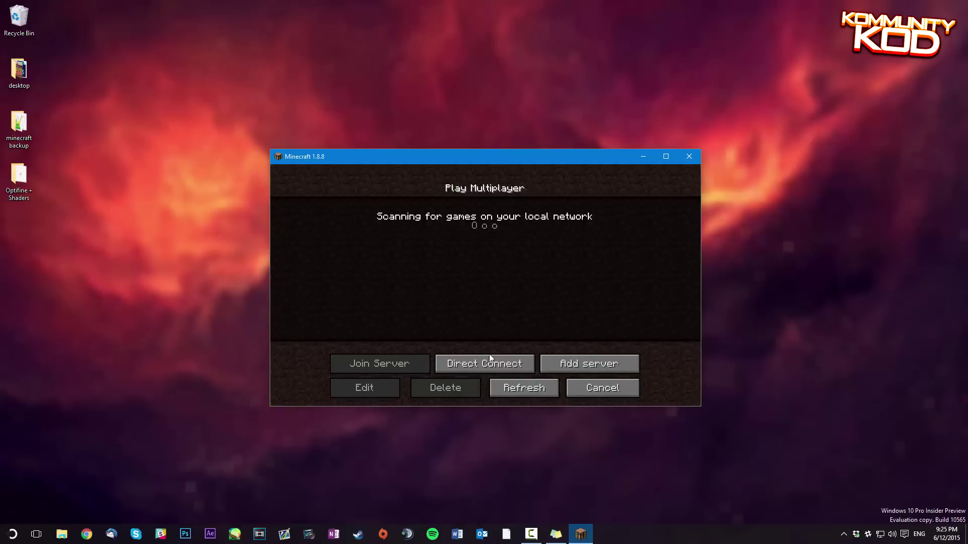
{"action": "left_click", "coordinate": [506, 364]}
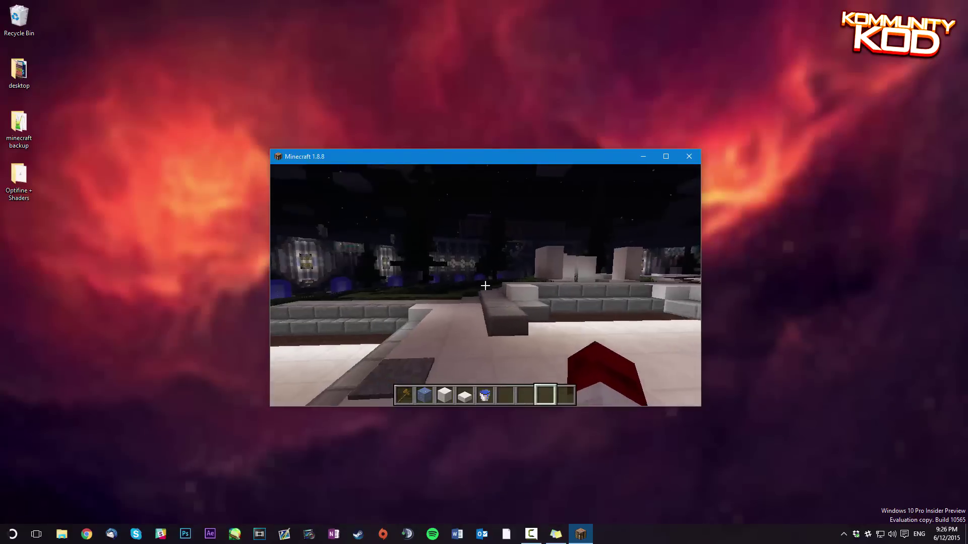
{"action": "key", "text": "w"}
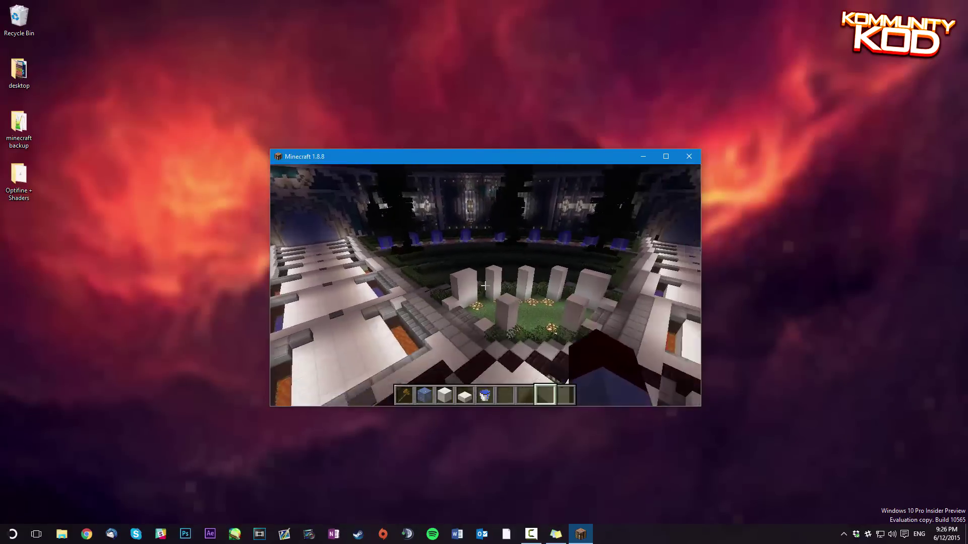
{"action": "key", "text": "w"}
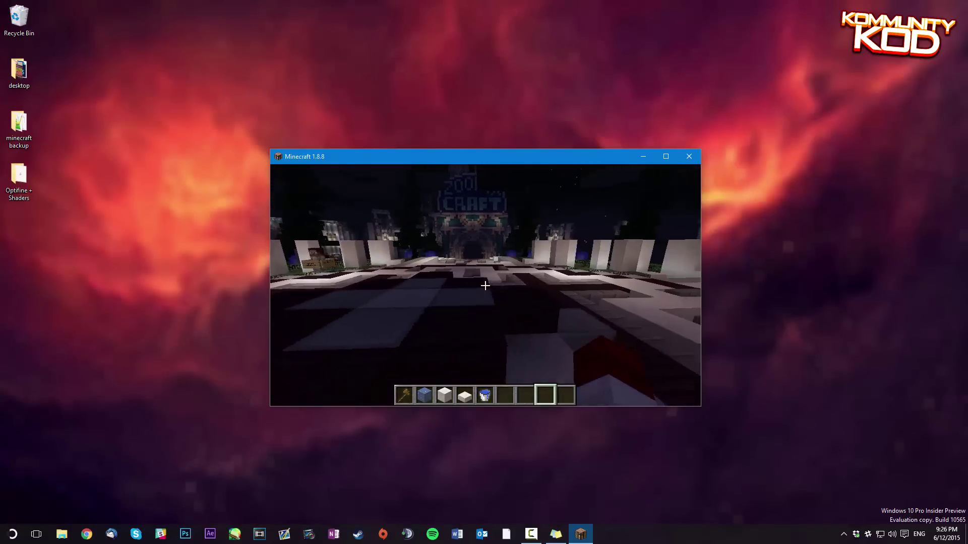
{"action": "key", "text": "w"}
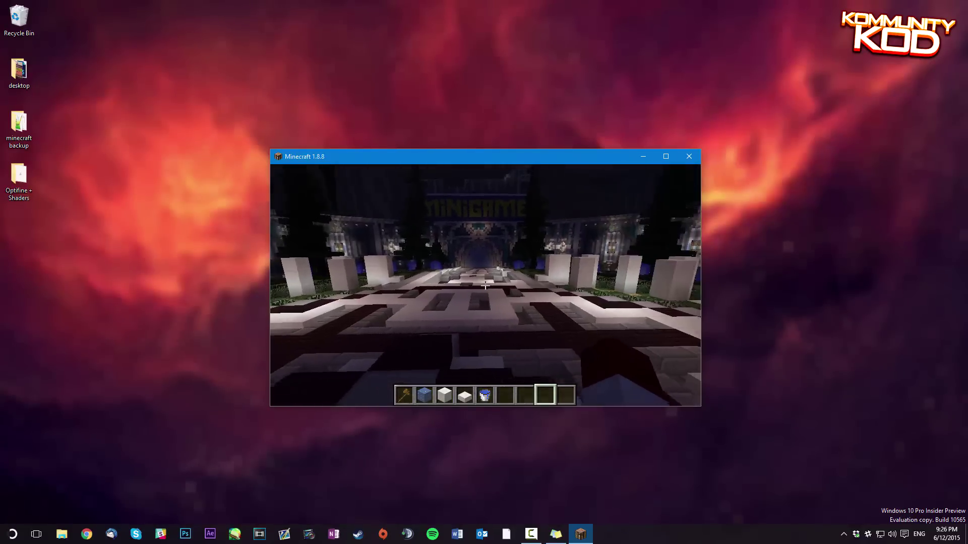
Step: Select the SEUS-v10.1-Ultra-Motion-Blur.zip shader pack in the in-game Video Settings and return to the game menu
{"action": "key", "text": "Escape"}
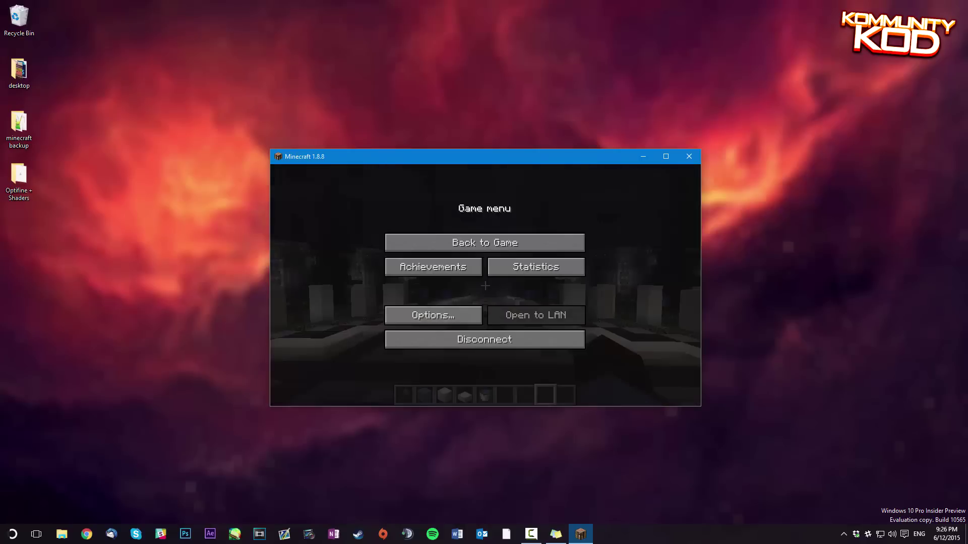
{"action": "left_click", "coordinate": [451, 310]}
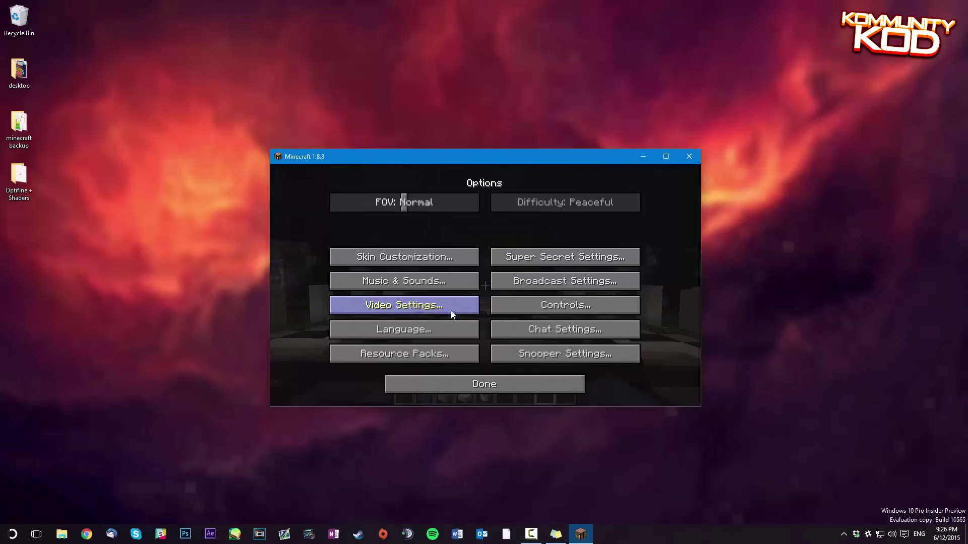
{"action": "left_click", "coordinate": [416, 307]}
{"action": "left_click", "coordinate": [423, 331]}
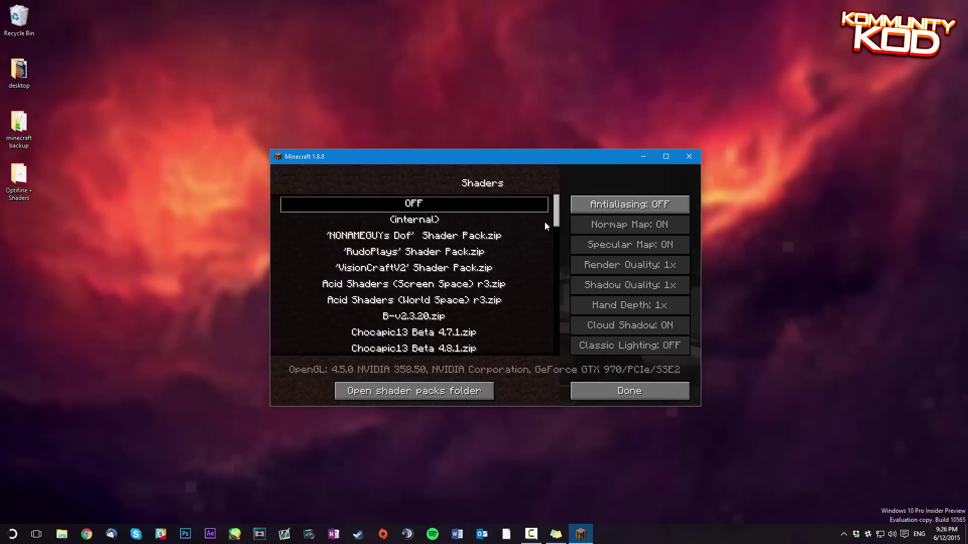
{"action": "left_click_drag", "start_coordinate": [555, 202], "coordinate": [555, 256]}
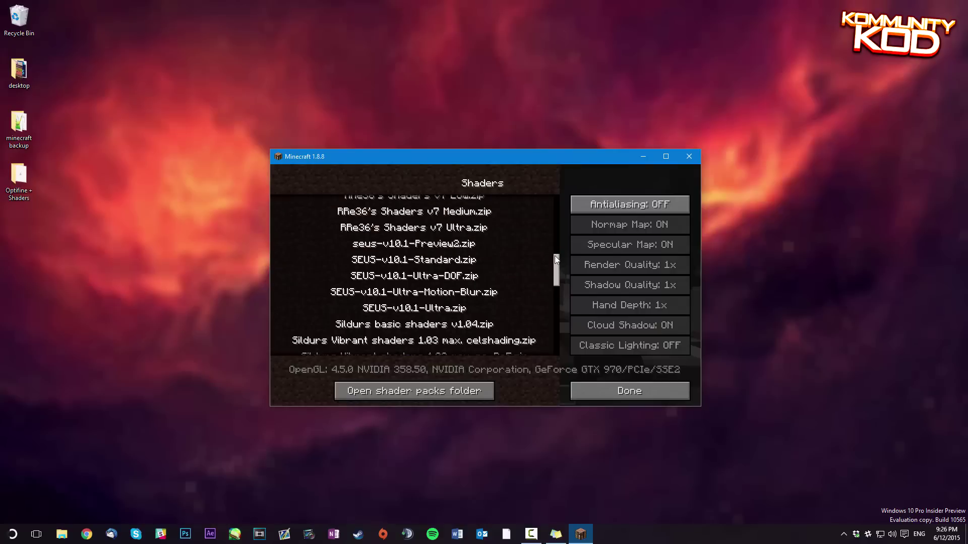
{"action": "left_click", "coordinate": [425, 294]}
{"action": "left_click", "coordinate": [616, 392]}
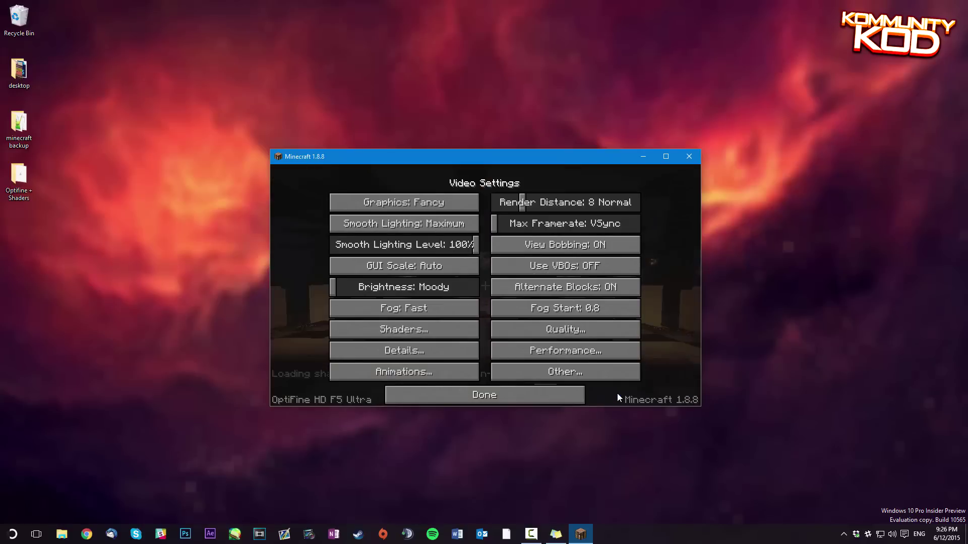
{"action": "left_click", "coordinate": [495, 394]}
{"action": "left_click", "coordinate": [516, 389]}
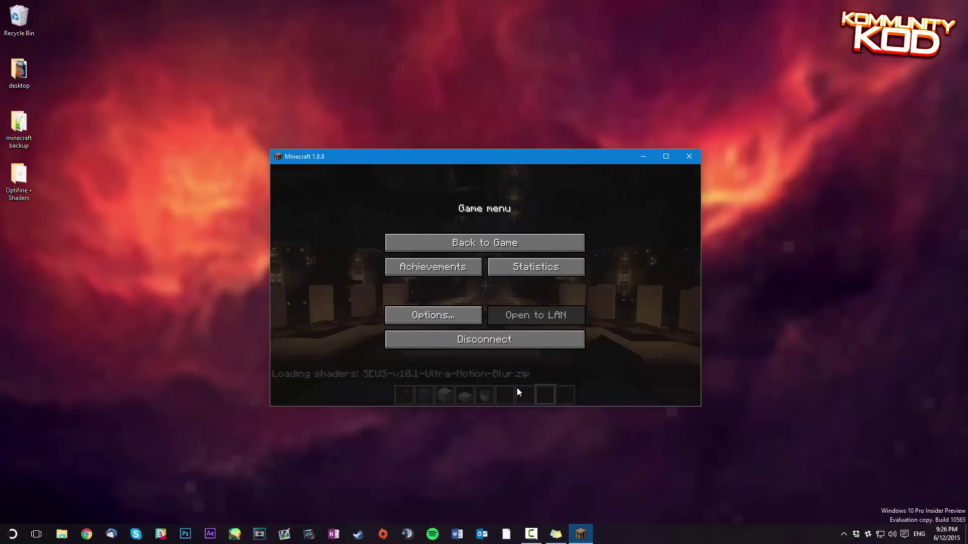
Step: Resume the game and set the world time to 06:00 with a chat command
{"action": "left_click", "coordinate": [488, 244]}
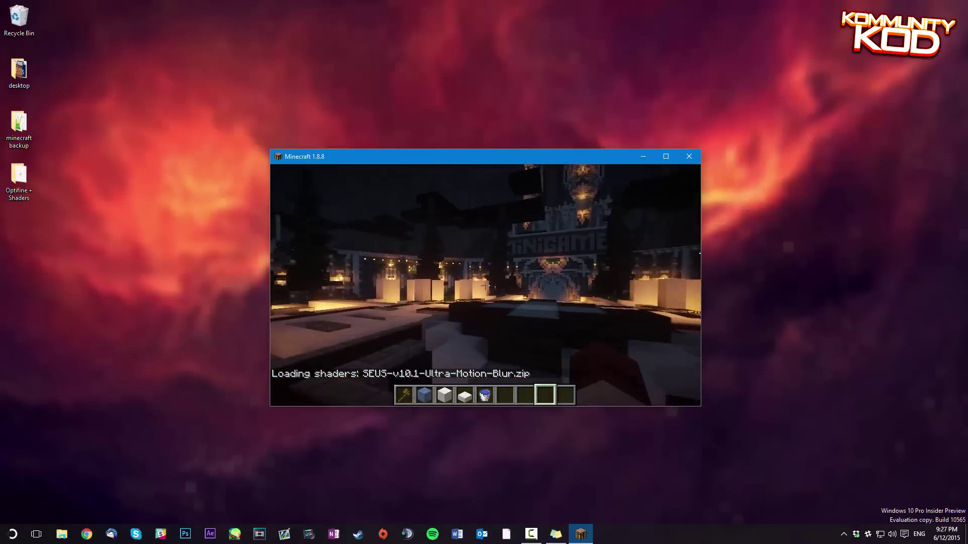
{"action": "key", "text": "slash"}
{"action": "key", "text": "Return"}
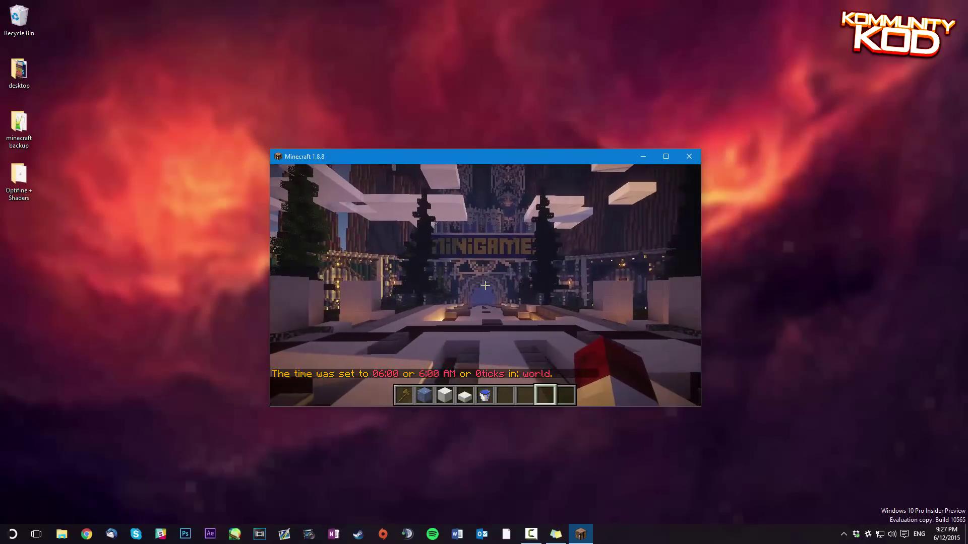
Step: Check the in-game Video Settings and return to the game without changing anything
{"action": "key", "text": "Escape"}
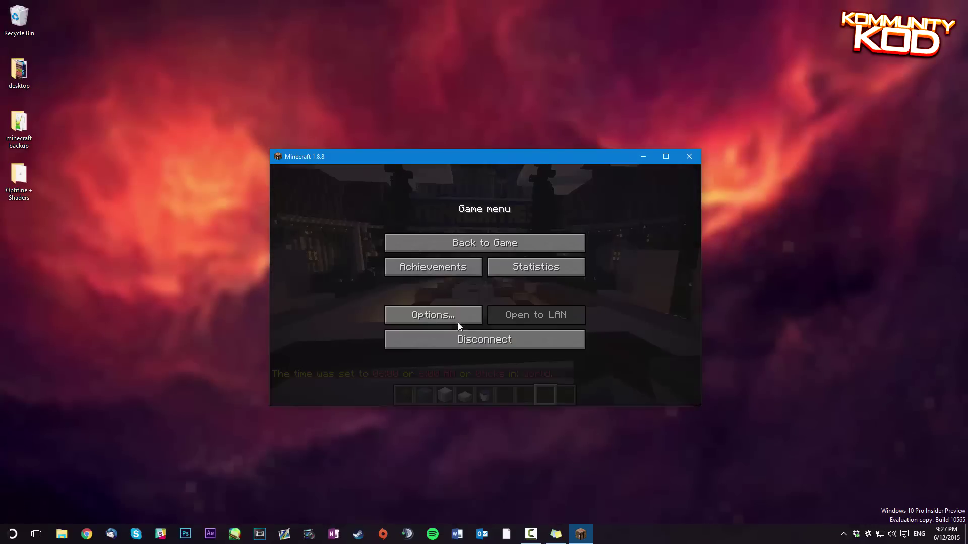
{"action": "left_click", "coordinate": [453, 314]}
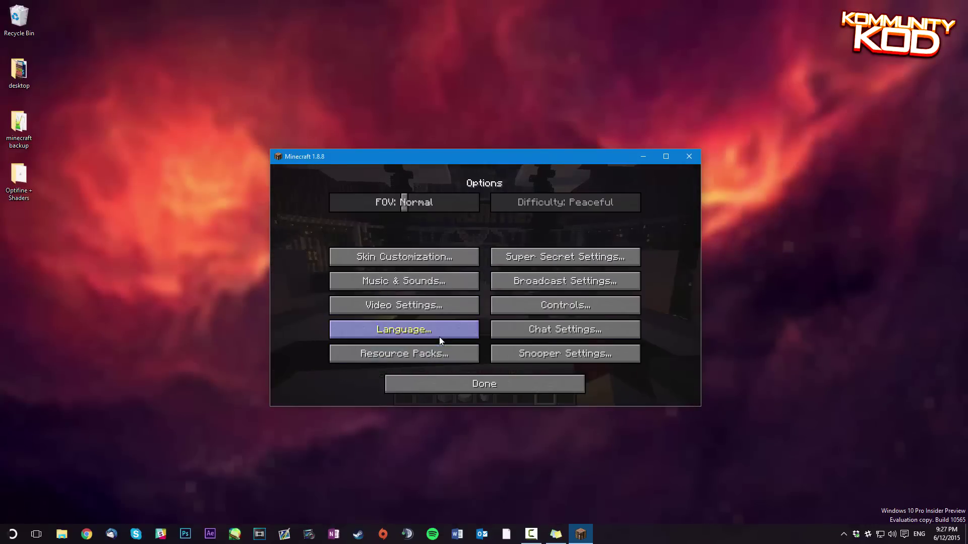
{"action": "left_click", "coordinate": [423, 304]}
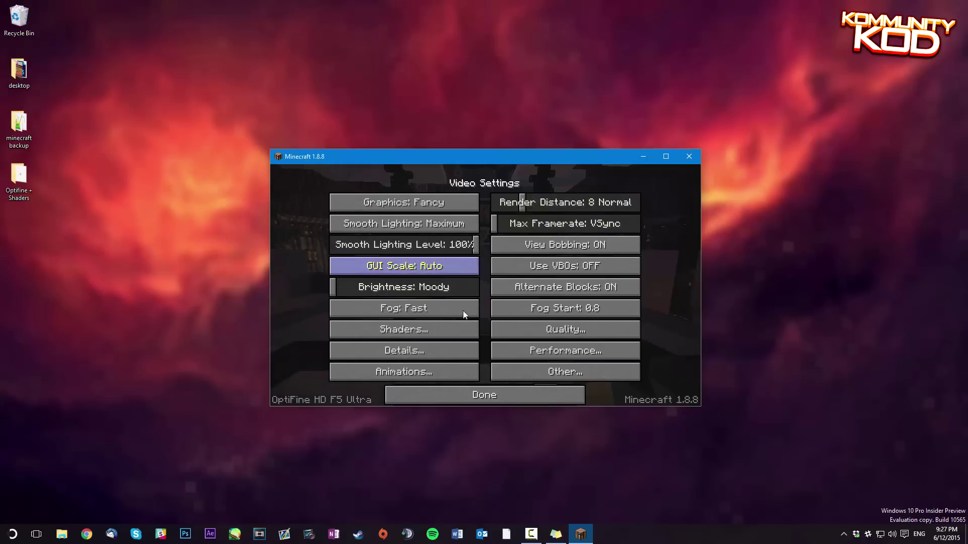
{"action": "left_click", "coordinate": [498, 397]}
{"action": "left_click", "coordinate": [469, 384]}
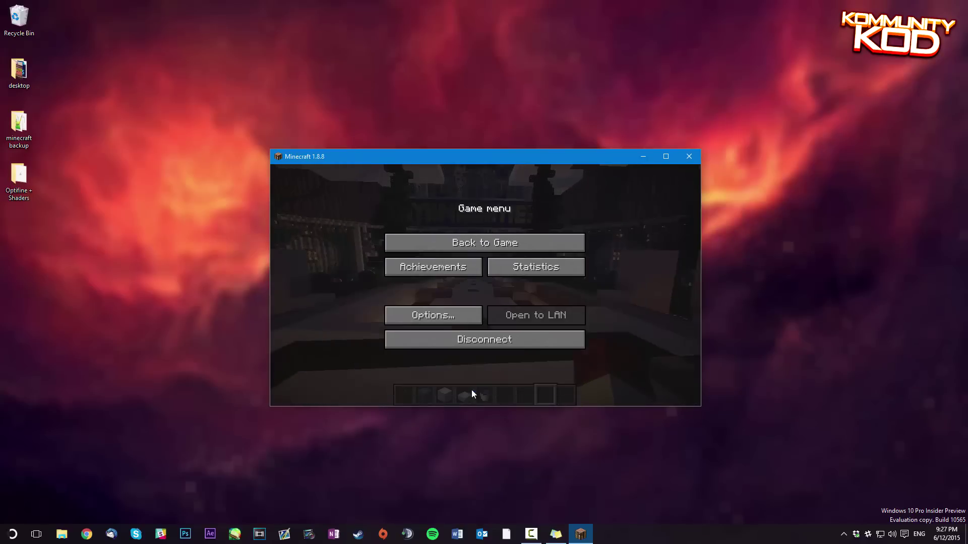
{"action": "left_click", "coordinate": [488, 247]}
Step: Disconnect from the multiplayer server and quit the game
{"action": "key", "text": "Escape"}
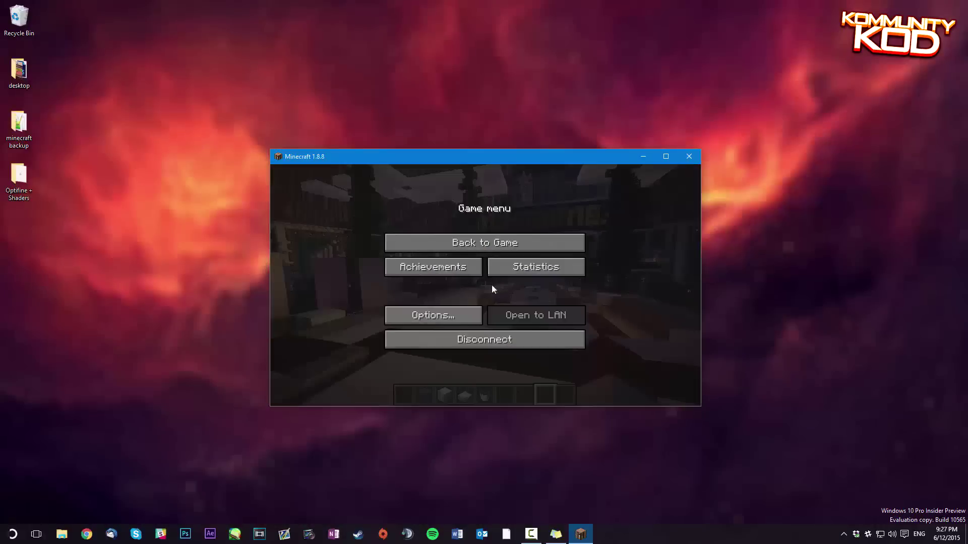
{"action": "left_click", "coordinate": [519, 338]}
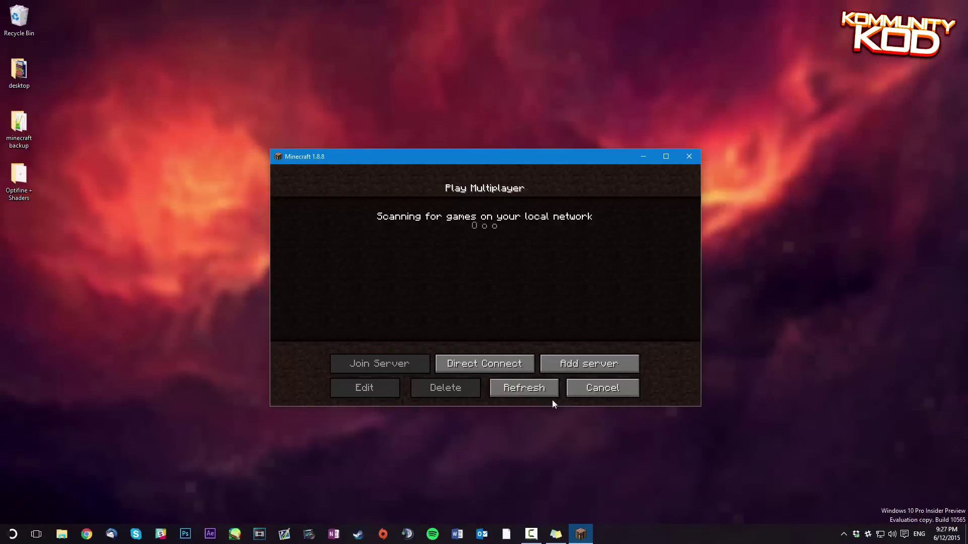
{"action": "left_click", "coordinate": [597, 388]}
{"action": "left_click", "coordinate": [558, 374]}
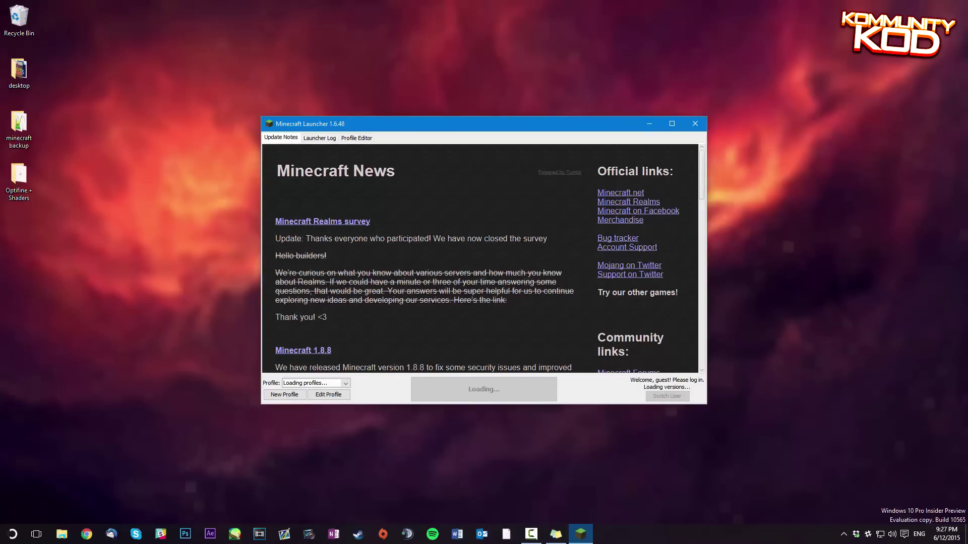
Step: Enable custom JVM arguments in the OptiFine launcher profile and set the maximum memory argument to -Xmx8G
{"action": "left_click", "coordinate": [332, 395]}
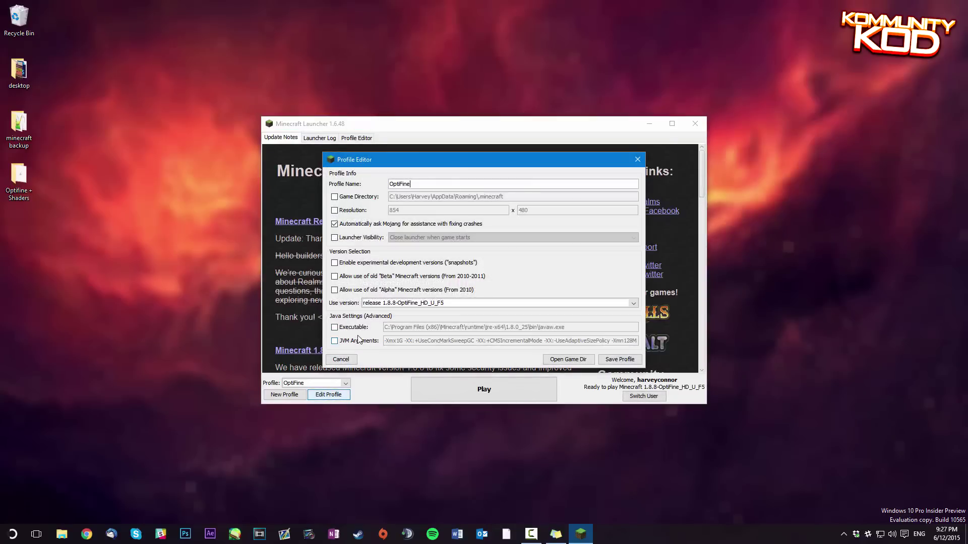
{"action": "left_click", "coordinate": [356, 341]}
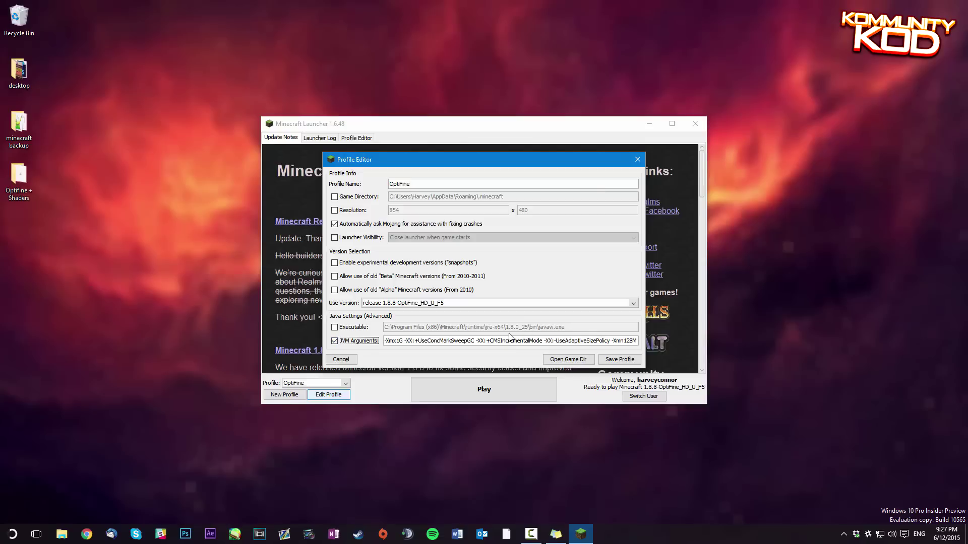
{"action": "left_click", "coordinate": [398, 341]}
{"action": "key", "text": "BackSpace"}
{"action": "type", "text": "8"}
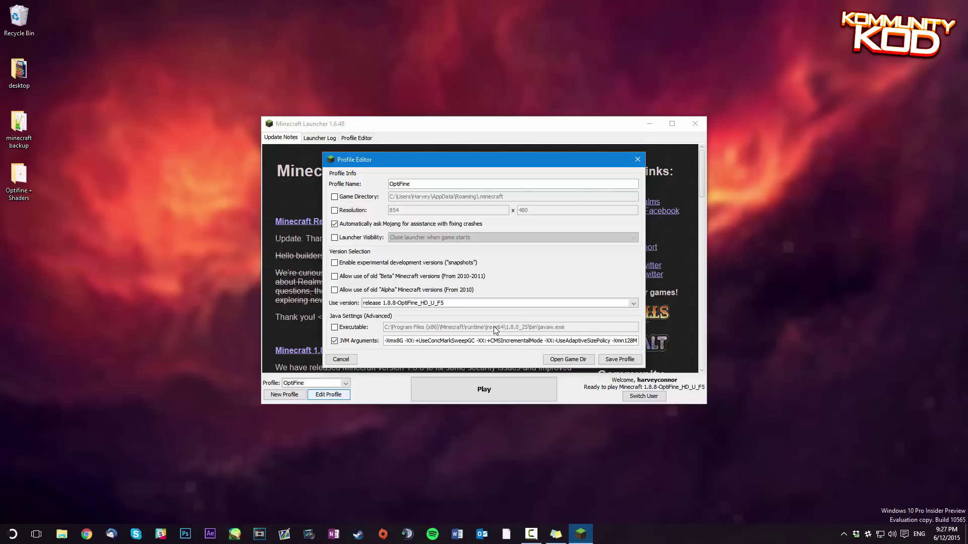
Step: Change the maximum memory argument to -Xmx4G and save the profile
{"action": "key", "text": "BackSpace"}
{"action": "type", "text": "4"}
{"action": "left_click", "coordinate": [619, 359]}
Step: Launch the game with the OptiFine profile and rejoin the multiplayer server through Direct Connect
{"action": "key", "text": "Tab"}
{"action": "key", "text": "Return"}
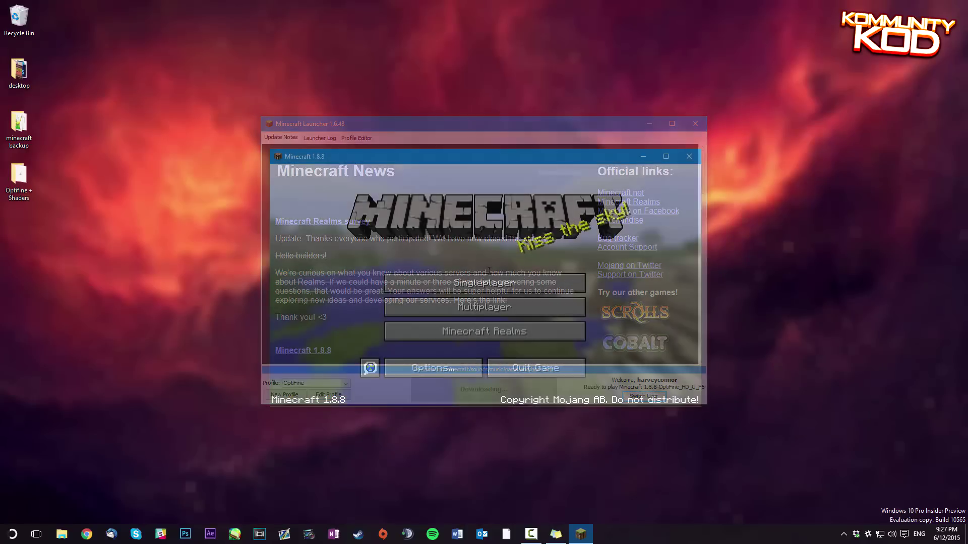
{"action": "left_click", "coordinate": [489, 303]}
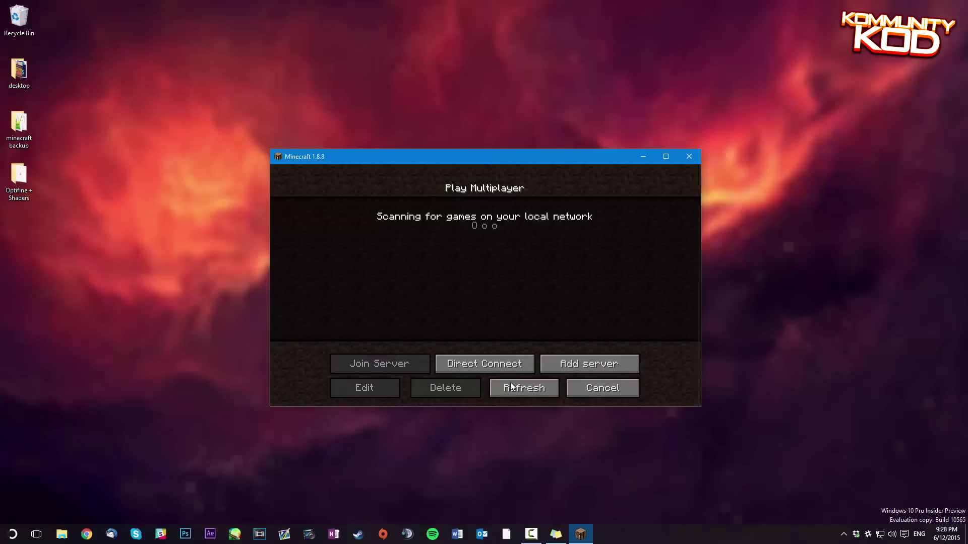
{"action": "left_click", "coordinate": [477, 364]}
{"action": "left_click", "coordinate": [498, 347]}
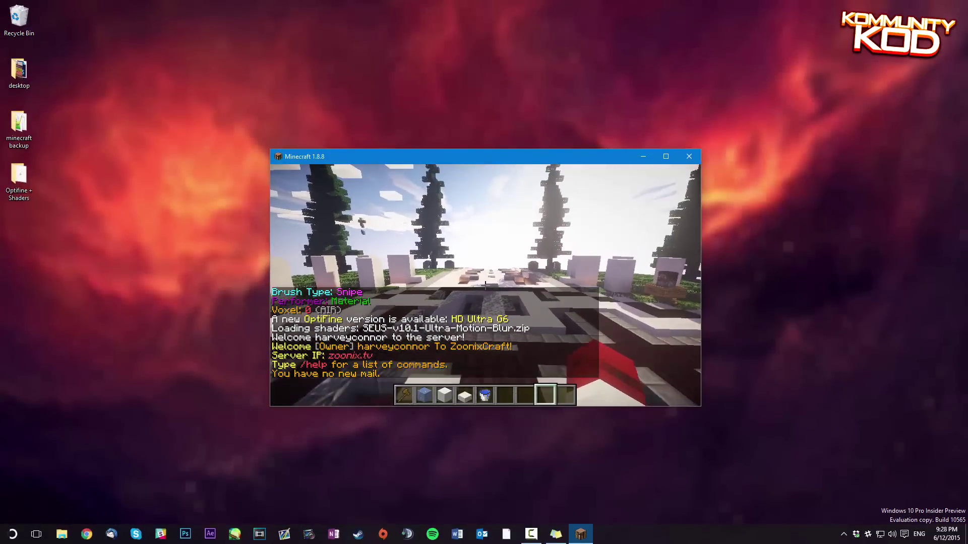
Step: Show the debug overlay and walk around the server lobby to check the frame rate and allocated memory
{"action": "key", "text": "F3"}
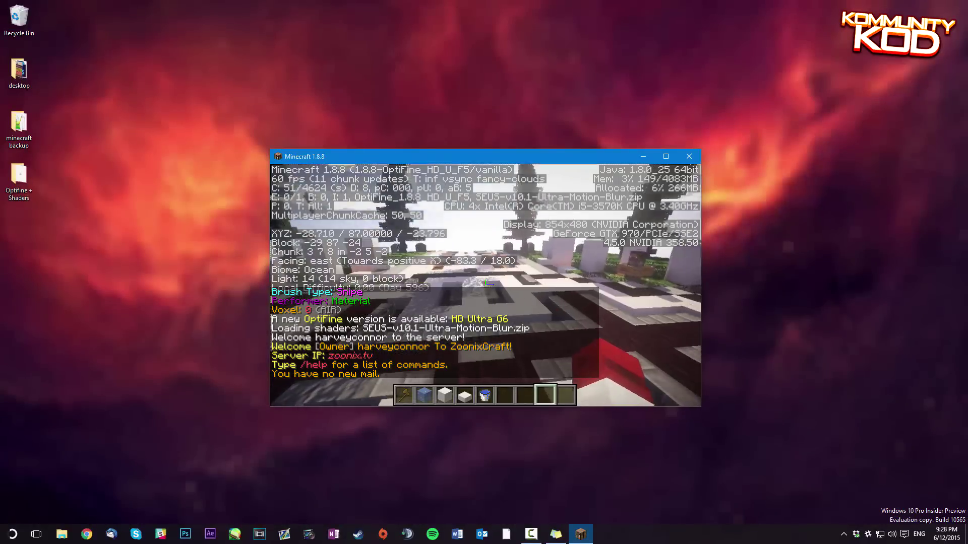
{"action": "key", "text": "w"}
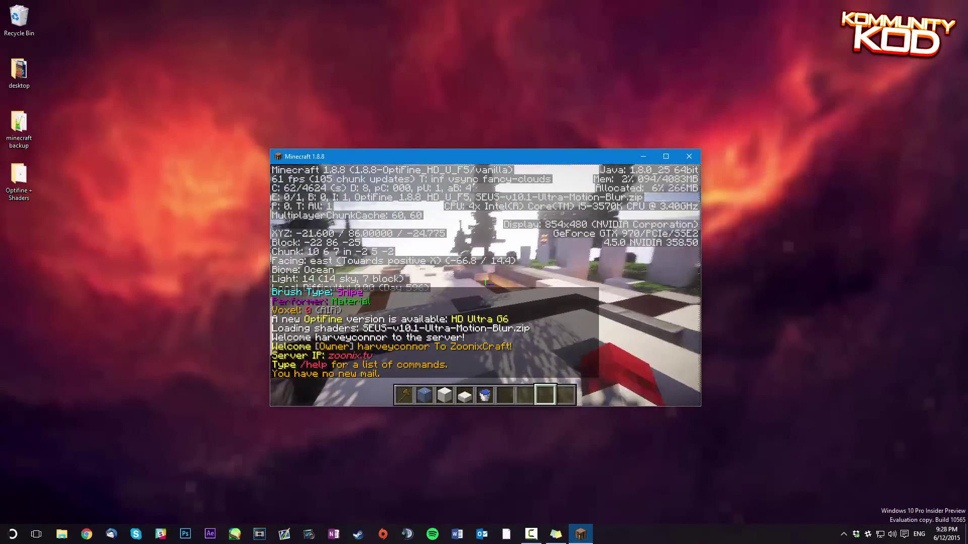
{"action": "key", "text": "w"}
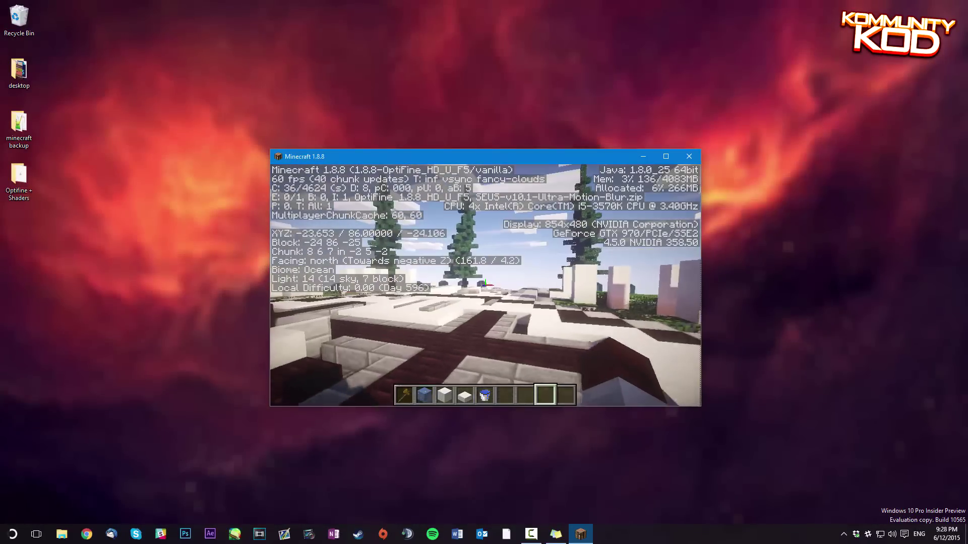
{"action": "key", "text": "w"}
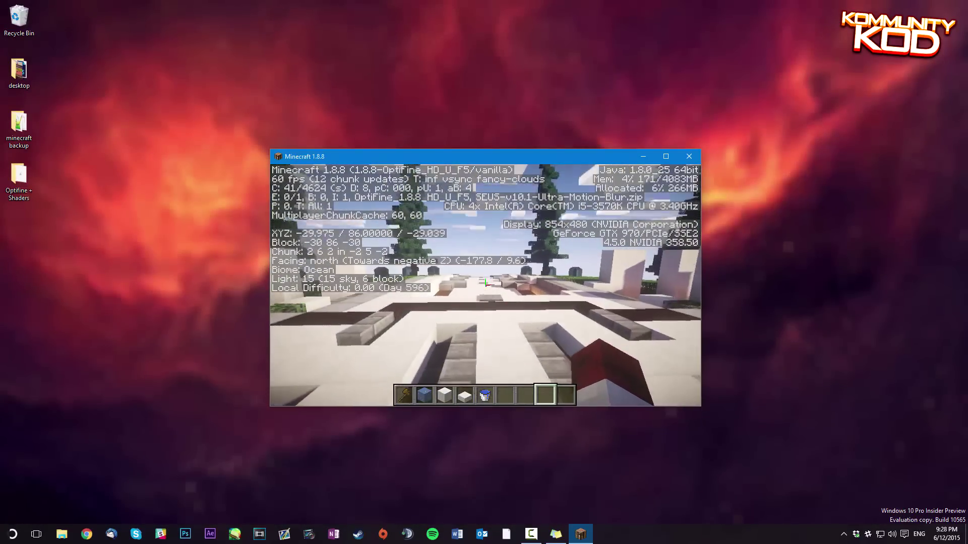
{"action": "key", "text": "s"}
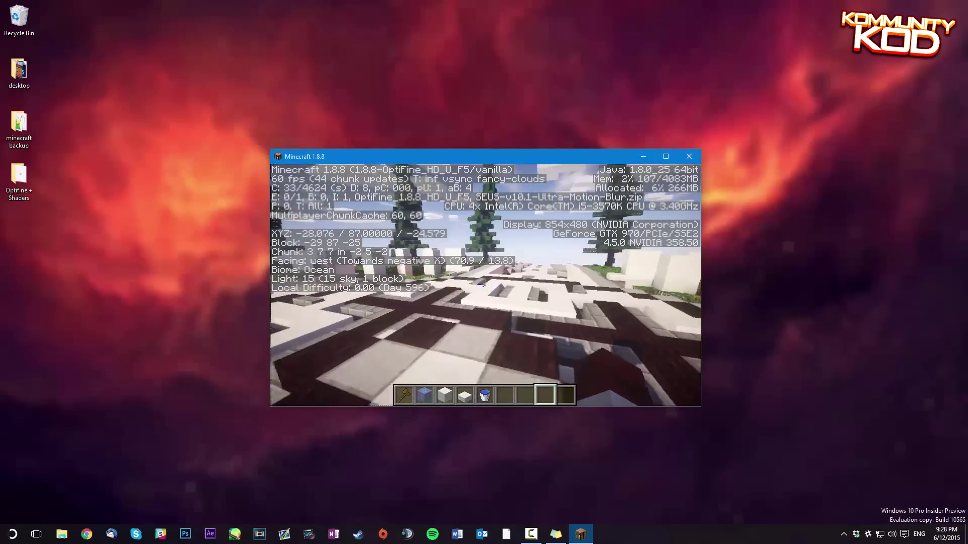